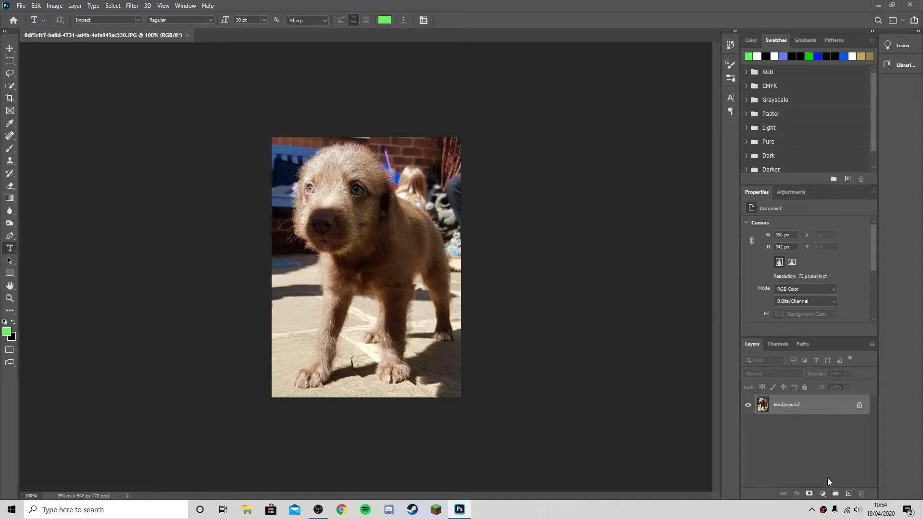
# Add an empty Layer 1, reset colours to black and white, and blur the scenery behind the puppy.
pyautogui.click(848, 493)
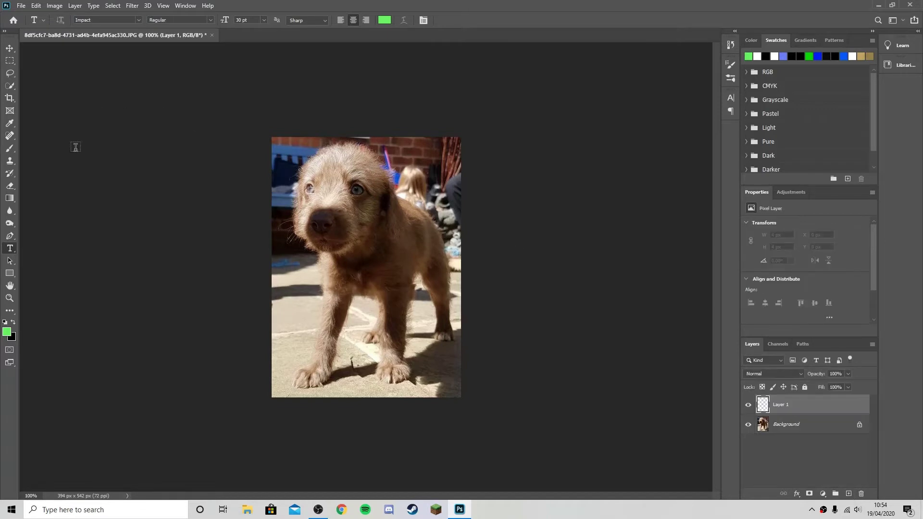
pyautogui.click(5, 322)
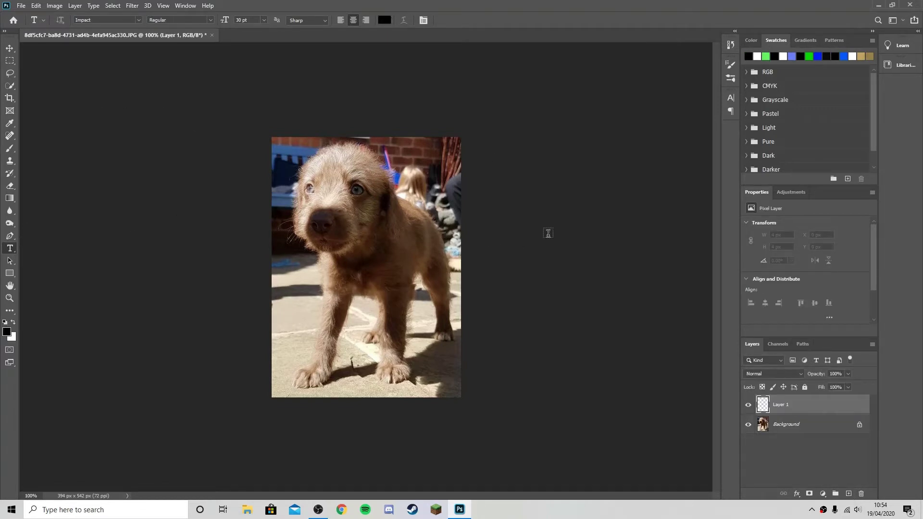
pyautogui.click(10, 212)
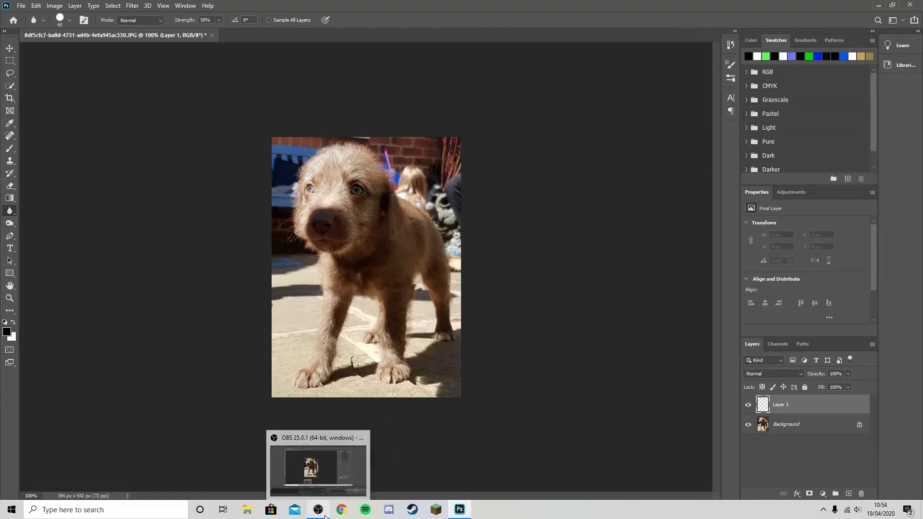
pyautogui.hotkey('ctrl', 'shift', 'z')
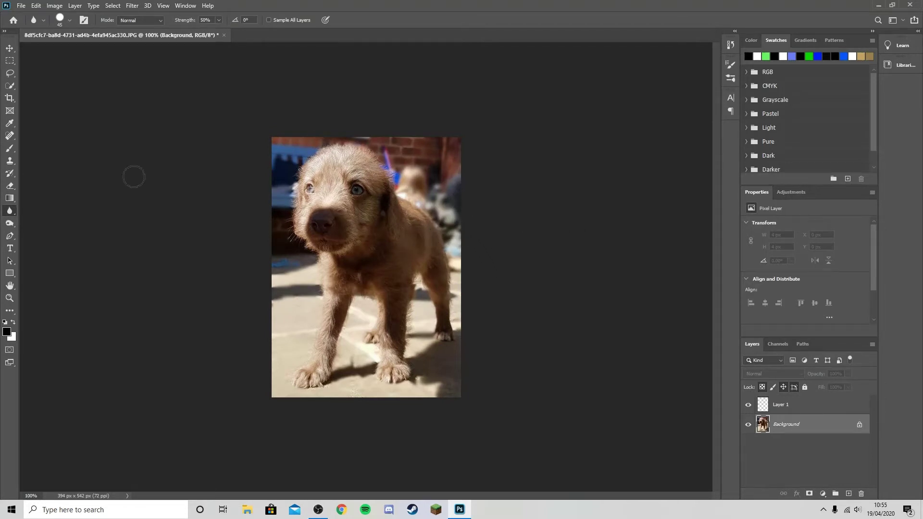
# Select the Brush tool with the Hard Round Pressure Size preset.
pyautogui.click(10, 148)
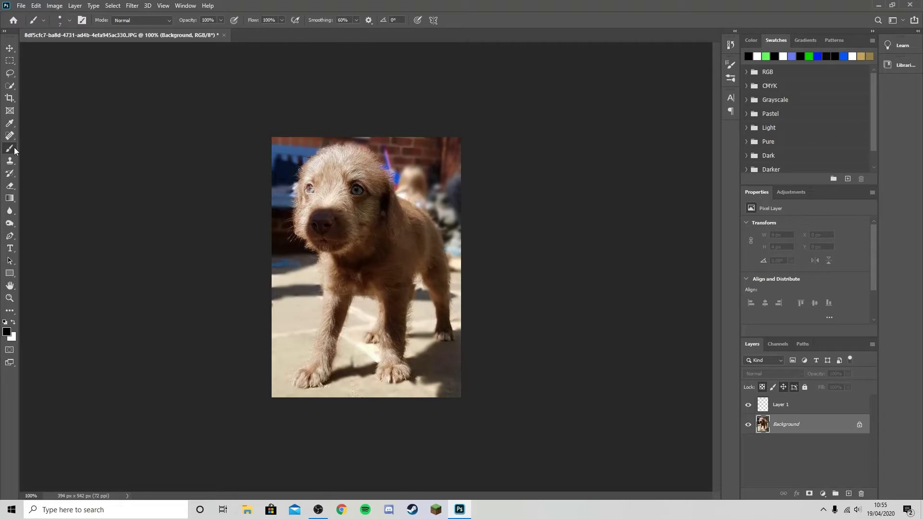
pyautogui.click(70, 20)
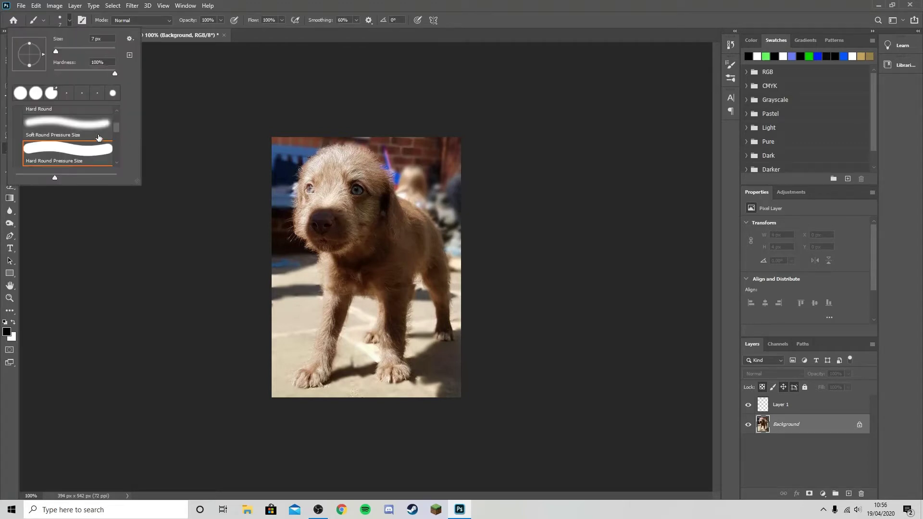
pyautogui.click(94, 158)
pyautogui.click(215, 92)
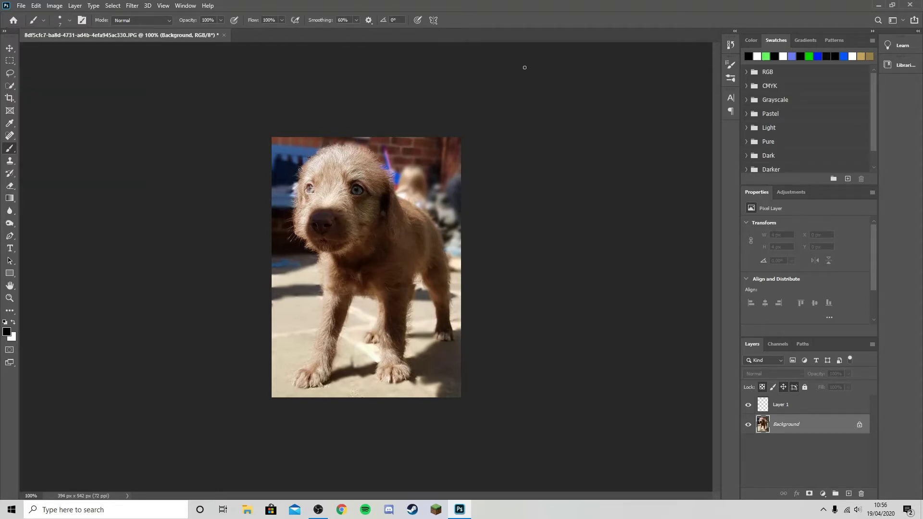
# In Shape Dynamics, set the Size Jitter Control to Fade with 100 steps.
pyautogui.click(732, 65)
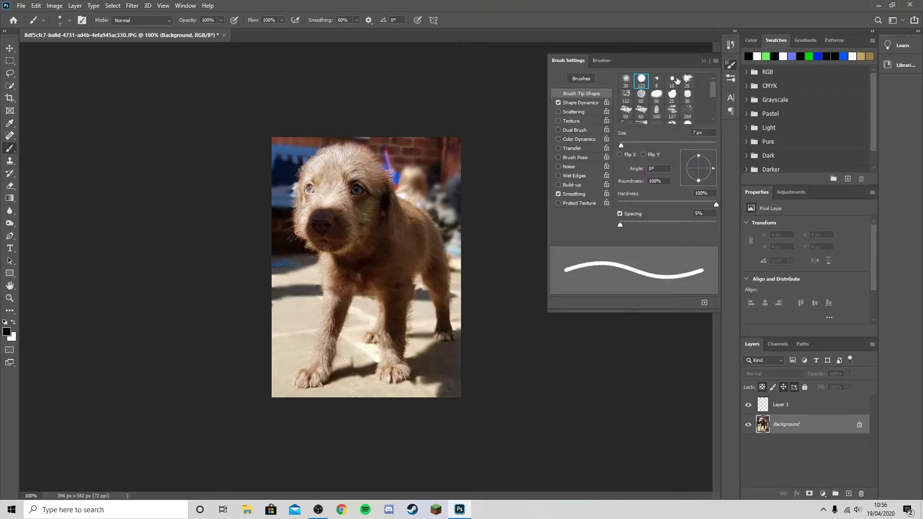
pyautogui.click(593, 103)
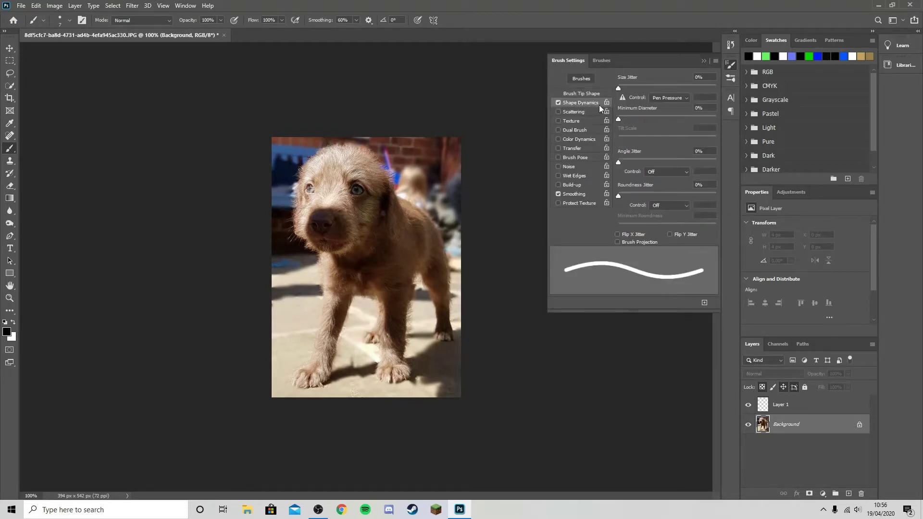
pyautogui.click(683, 98)
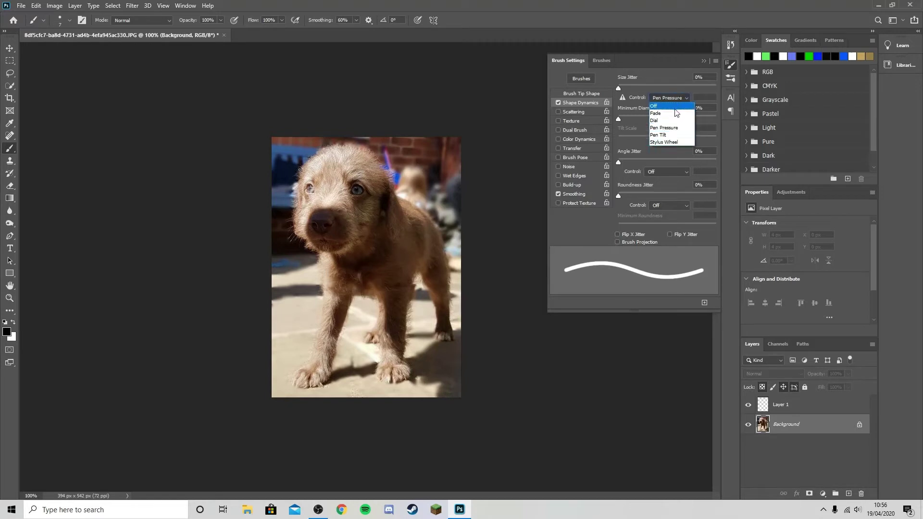
pyautogui.click(671, 114)
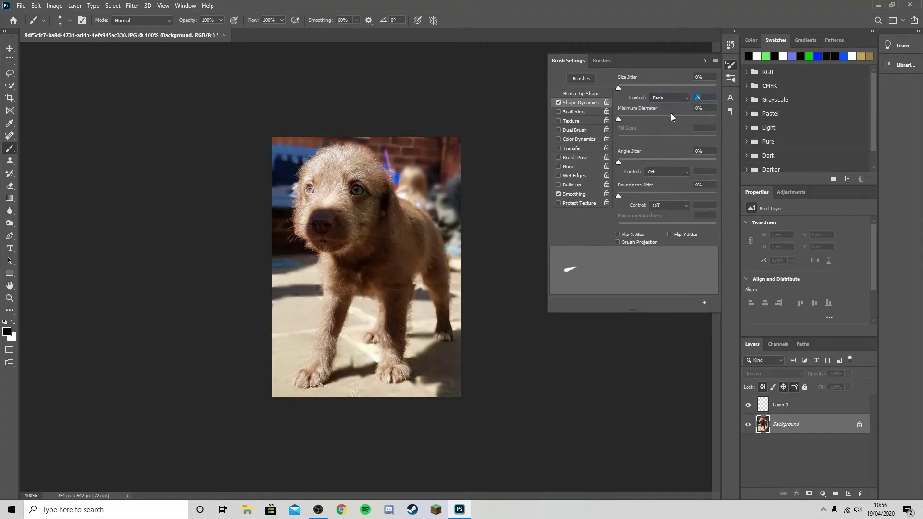
pyautogui.doubleClick(700, 98)
pyautogui.press('BackSpace')
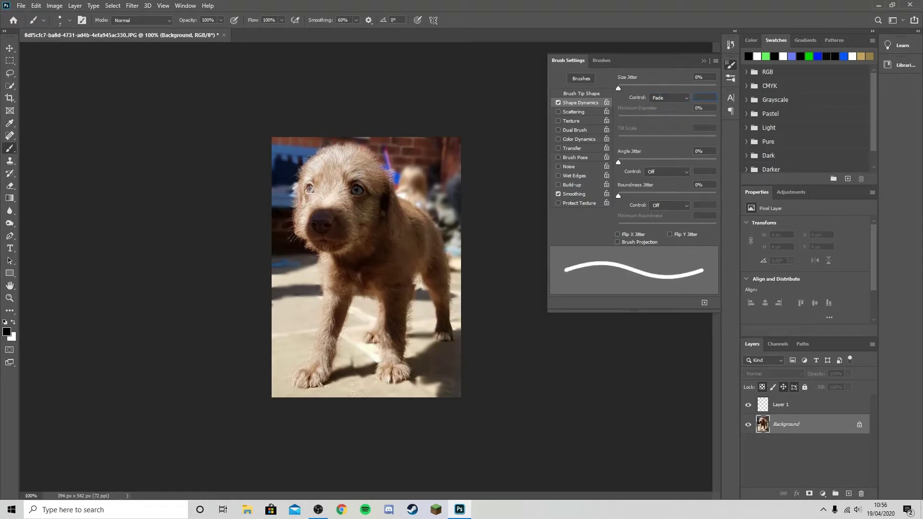
pyautogui.write('100')
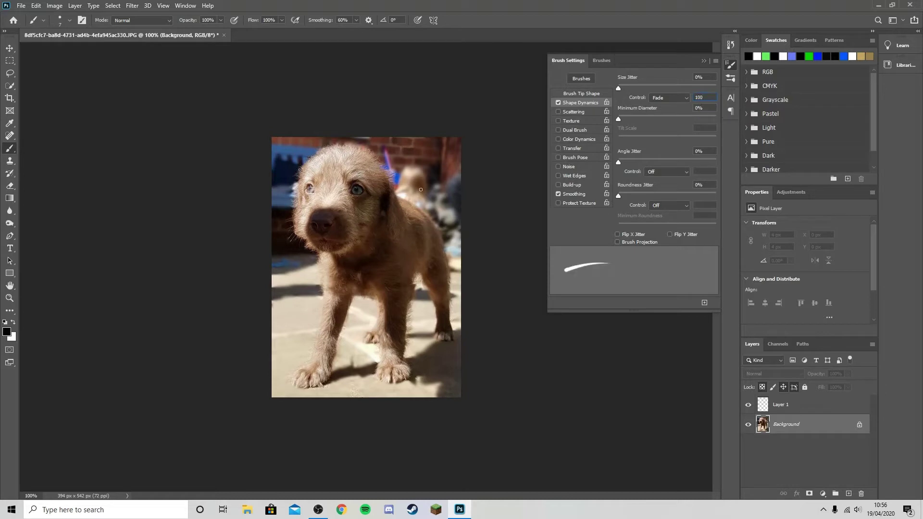
# Paint a thick black outline around the puppy's head, discarding an initial test stroke.
pyautogui.moveTo(423, 165); pyautogui.dragTo(434, 235)
pyautogui.hotkey('ctrl', 'z')
pyautogui.click(703, 61)
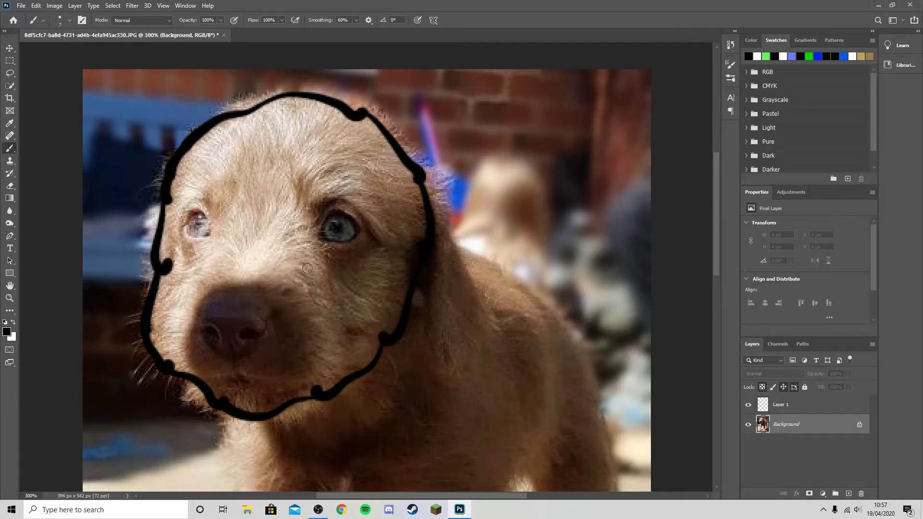
pyautogui.click(732, 64)
pyautogui.click(677, 98)
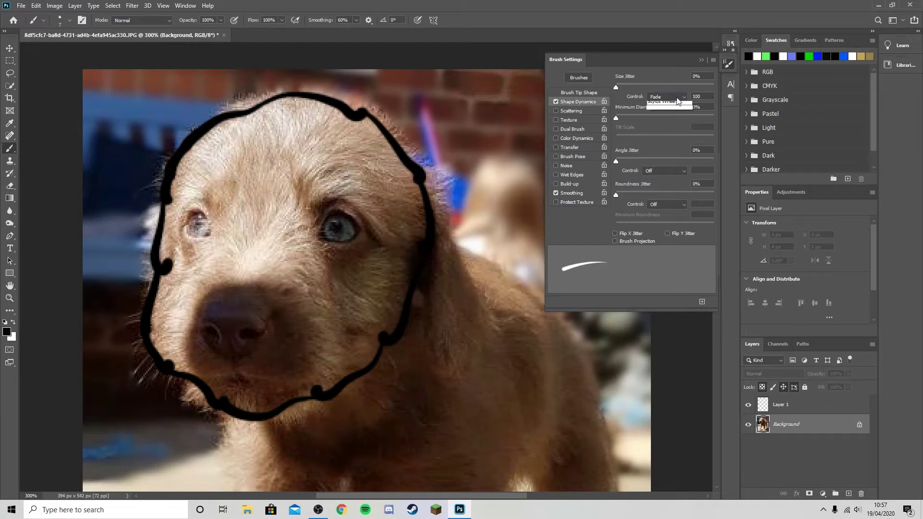
# Turn size fading Off and paint black rings around both eyes, undoing stray marks.
pyautogui.click(669, 107)
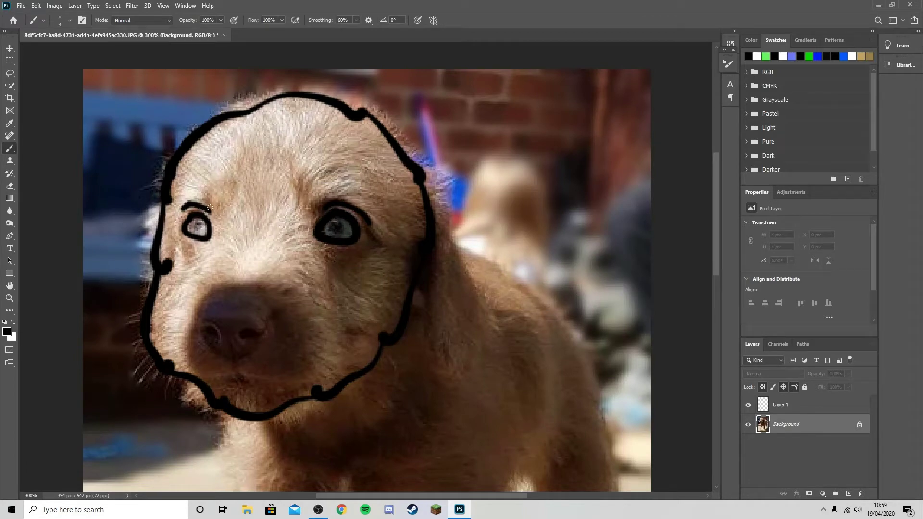
pyautogui.moveTo(183, 192)
pyautogui.mouseDown()
pyautogui.moveTo(208, 195)
pyautogui.moveTo(217, 172)
pyautogui.moveTo(189, 177)
pyautogui.moveTo(189, 191)
pyautogui.moveTo(215, 195)
pyautogui.moveTo(181, 186)
pyautogui.moveTo(188, 193)
pyautogui.moveTo(180, 180)
pyautogui.moveTo(210, 166)
pyautogui.moveTo(217, 176)
pyautogui.moveTo(195, 188)
pyautogui.mouseUp()
pyautogui.hotkey('ctrl', 'z')
pyautogui.hotkey('ctrl', 'z')
pyautogui.hotkey('ctrl', 'z')
pyautogui.hotkey('ctrl', 'z')
pyautogui.click(252, 392)
pyautogui.hotkey('ctrl', 'z')
pyautogui.moveTo(201, 380); pyautogui.dragTo(288, 380)
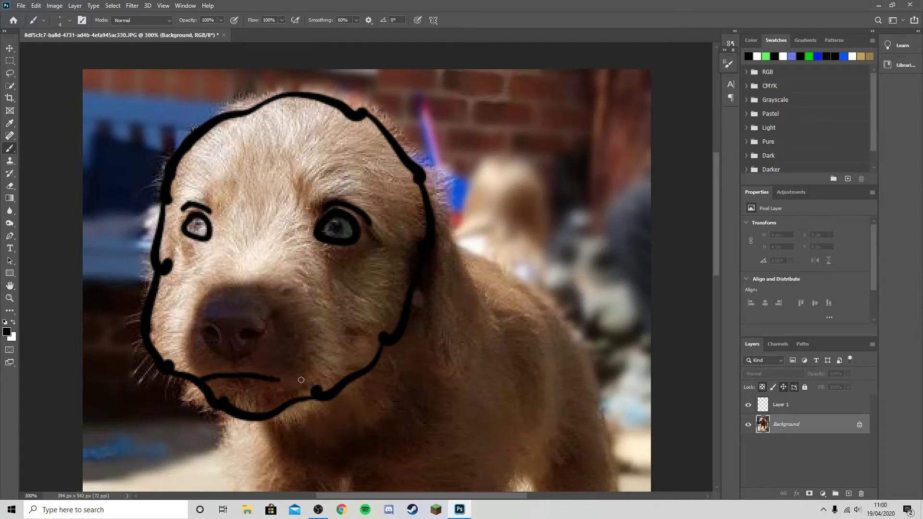
# Undo the jaw line, restore Fade size control, and paint a tapering mouth line below the nose.
pyautogui.hotkey('ctrl', 'z')
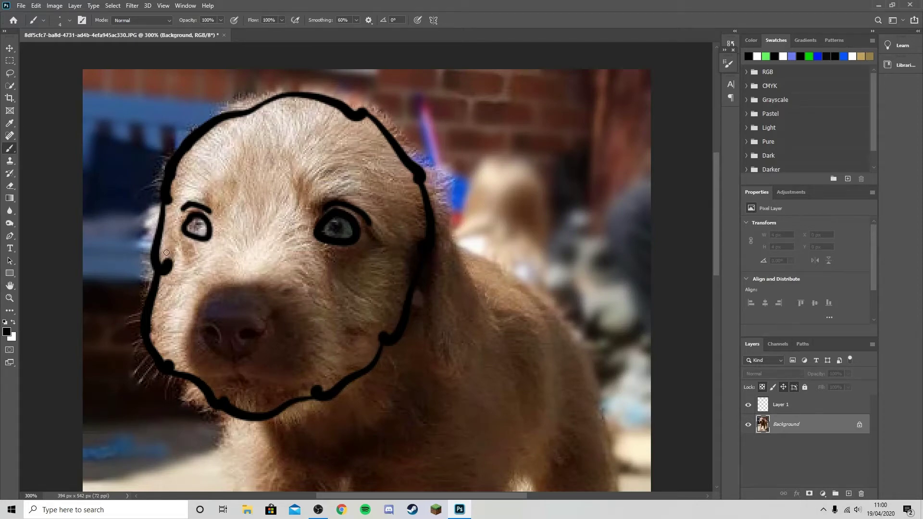
pyautogui.click(728, 64)
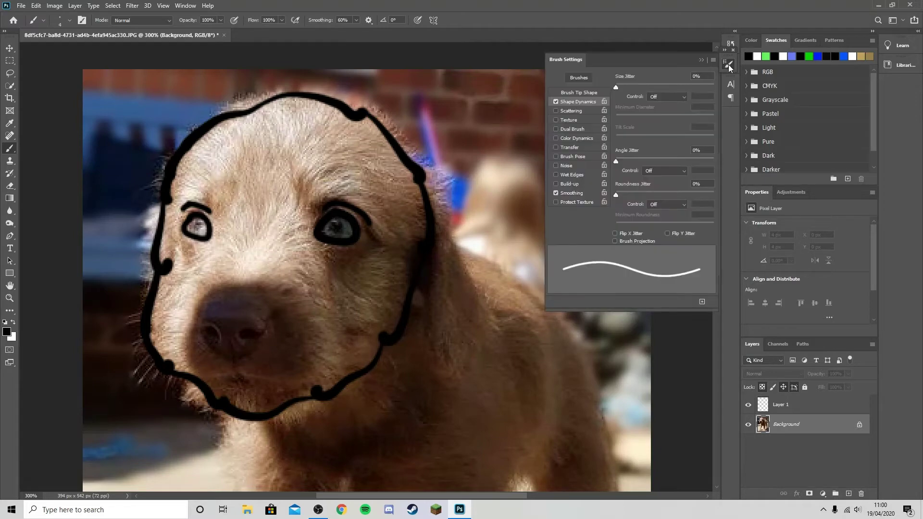
pyautogui.click(666, 97)
pyautogui.click(656, 108)
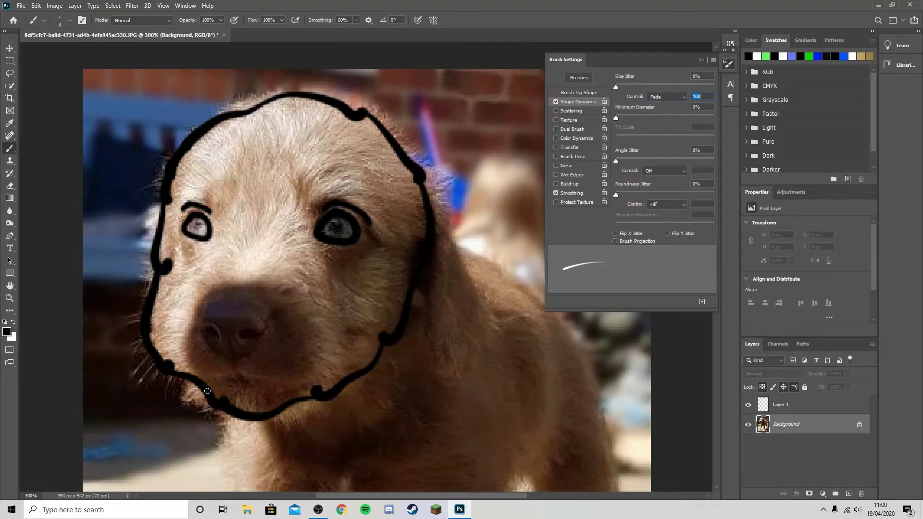
pyautogui.moveTo(228, 375)
pyautogui.mouseDown()
pyautogui.moveTo(187, 388)
pyautogui.moveTo(234, 372)
pyautogui.moveTo(308, 383)
pyautogui.mouseUp()
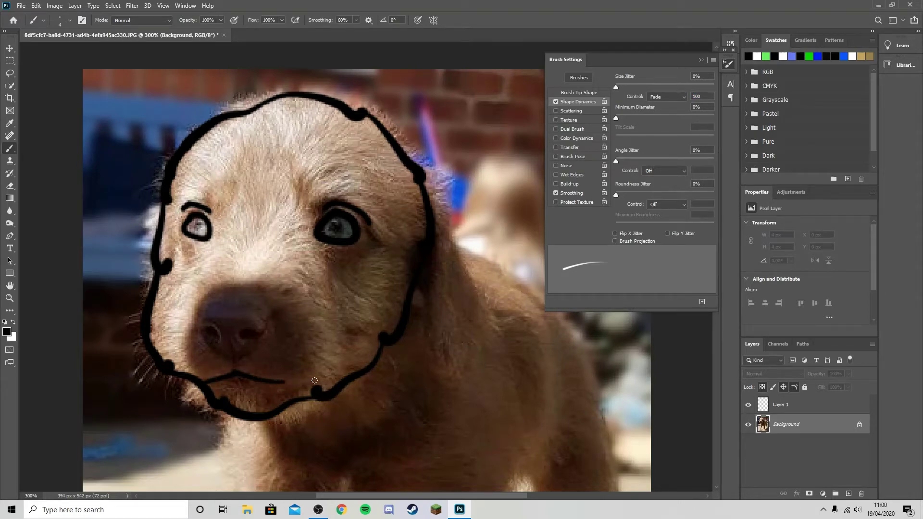
pyautogui.click(701, 60)
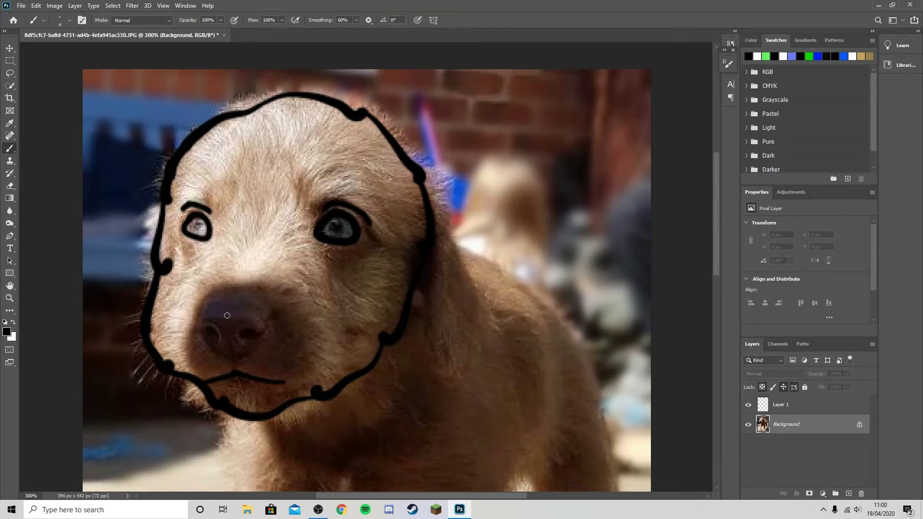
# Keep size fading on, discard a nose test stroke, and set the Fade steps to 5.
pyautogui.click(727, 65)
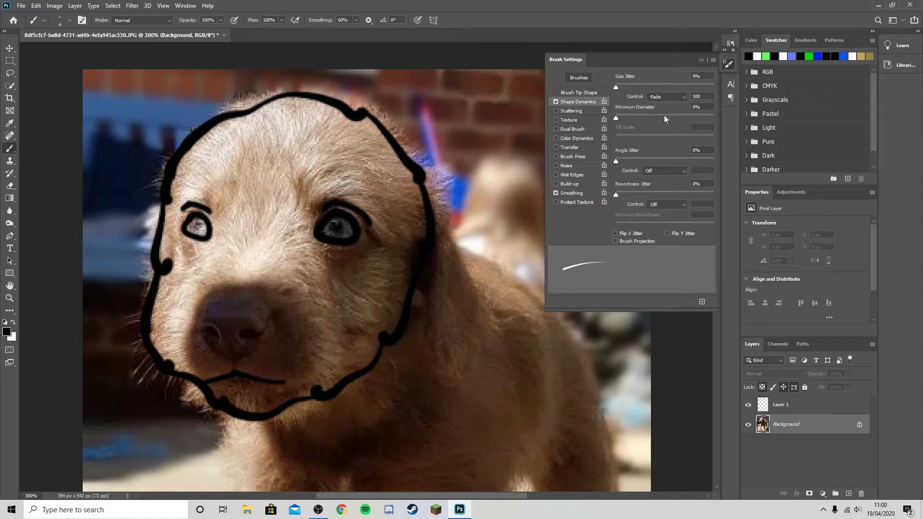
pyautogui.click(667, 97)
pyautogui.click(673, 106)
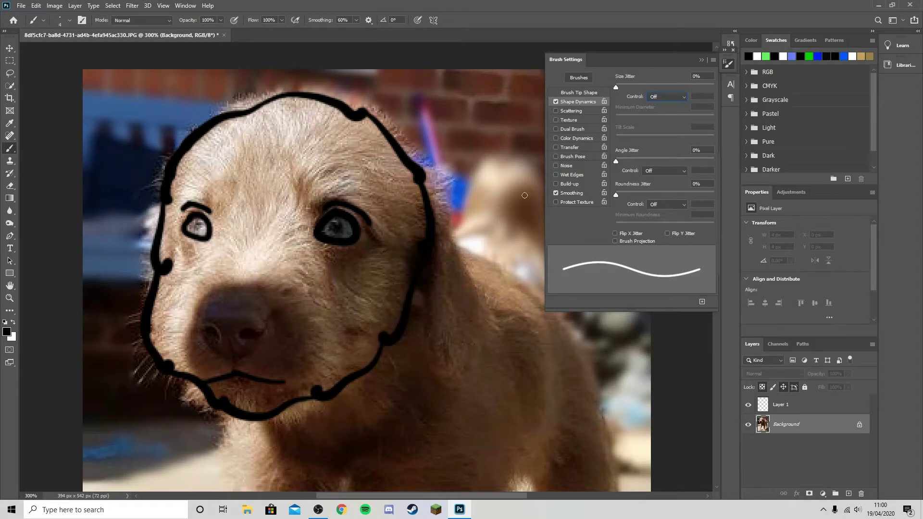
pyautogui.click(666, 96)
pyautogui.click(665, 112)
pyautogui.moveTo(202, 312); pyautogui.dragTo(206, 342)
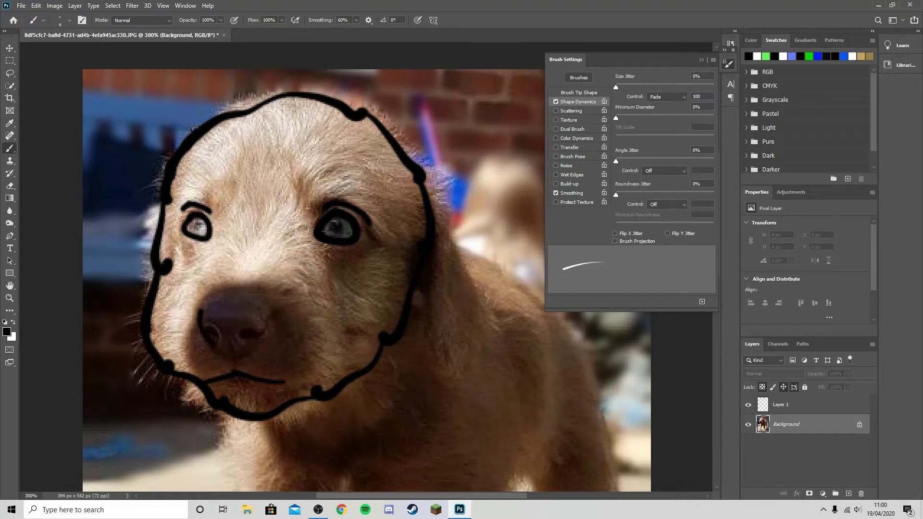
pyautogui.hotkey('ctrl', 'z')
pyautogui.press('BackSpace')
pyautogui.write('50')
pyautogui.press('BackSpace')
pyautogui.press('BackSpace')
pyautogui.press('BackSpace')
pyautogui.write('5')
pyautogui.click(701, 59)
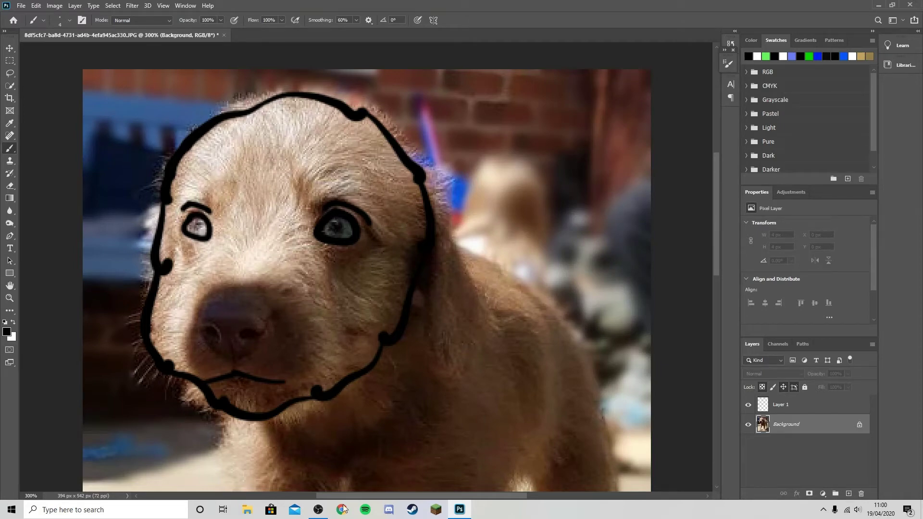
# At 500% zoom, paint black loops hanging down beneath the right and left eyes.
pyautogui.hotkey('ctrl', '+')
pyautogui.hotkey('ctrl', '+')
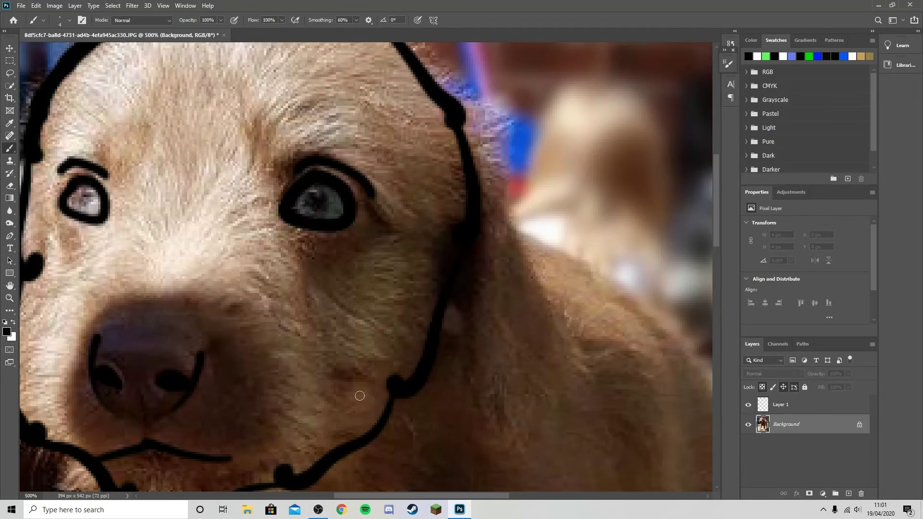
pyautogui.hscroll(-3, 360, 416)
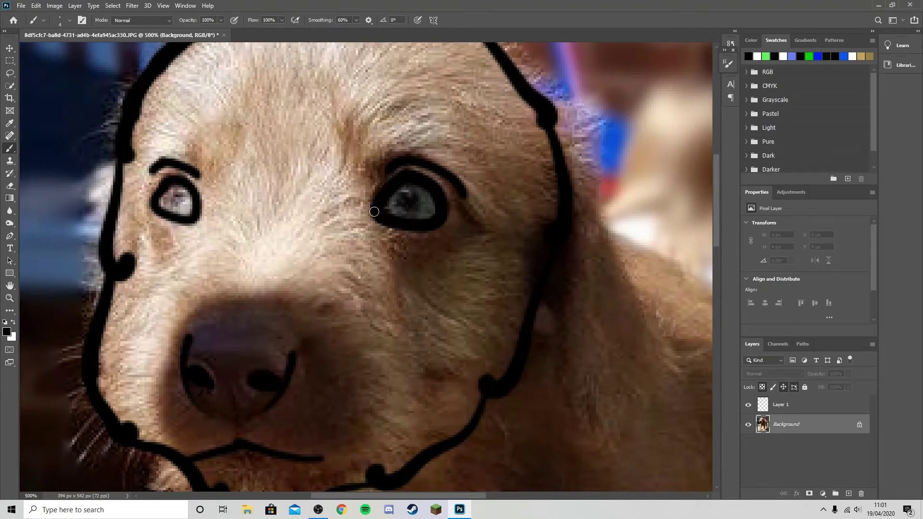
pyautogui.moveTo(373, 211)
pyautogui.mouseDown()
pyautogui.moveTo(385, 269)
pyautogui.moveTo(400, 301)
pyautogui.moveTo(413, 304)
pyautogui.moveTo(444, 278)
pyautogui.moveTo(446, 221)
pyautogui.mouseUp()
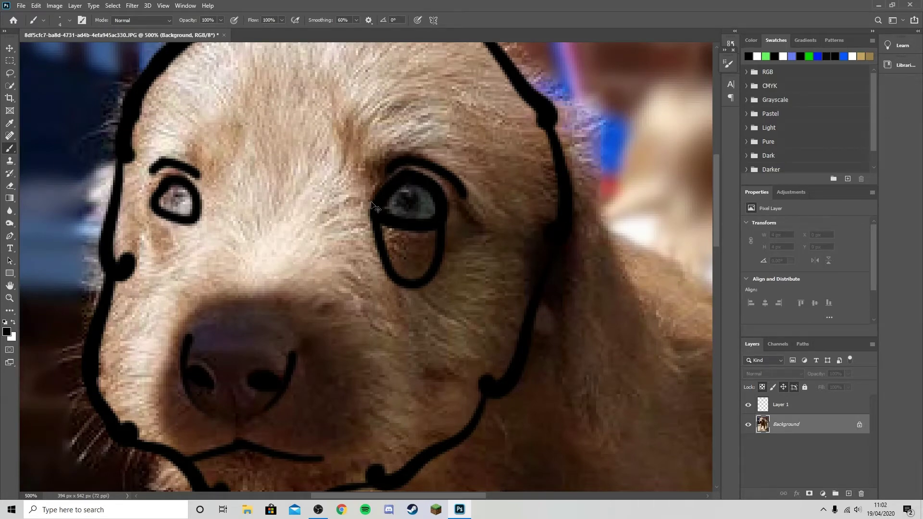
pyautogui.hotkey('ctrl', 'z')
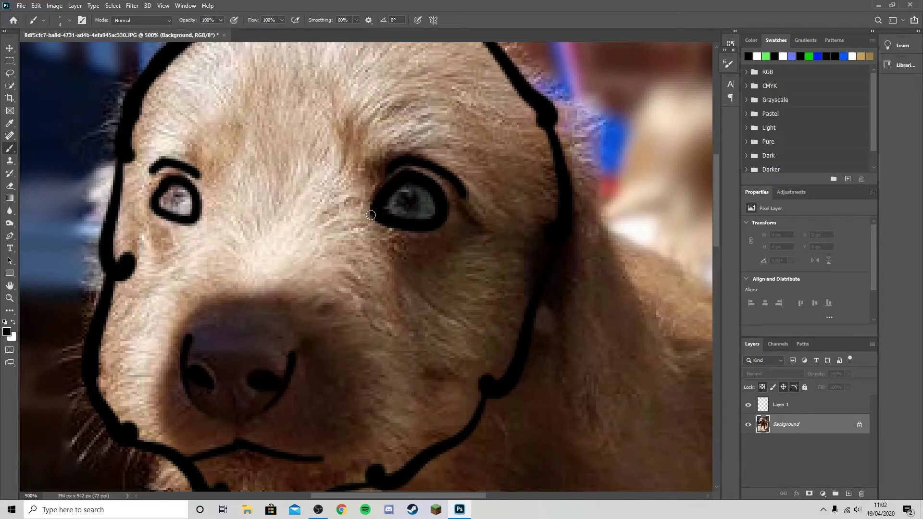
pyautogui.moveTo(377, 236)
pyautogui.mouseDown()
pyautogui.moveTo(390, 286)
pyautogui.moveTo(423, 299)
pyautogui.moveTo(442, 283)
pyautogui.moveTo(453, 248)
pyautogui.moveTo(455, 216)
pyautogui.moveTo(436, 187)
pyautogui.mouseUp()
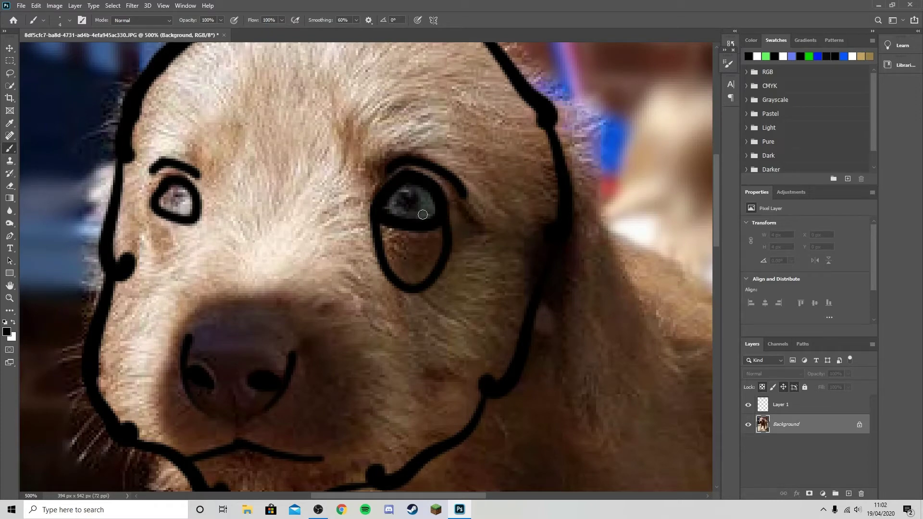
pyautogui.moveTo(196, 217)
pyautogui.mouseDown()
pyautogui.moveTo(184, 269)
pyautogui.moveTo(166, 273)
pyautogui.moveTo(149, 257)
pyautogui.moveTo(141, 216)
pyautogui.moveTo(145, 223)
pyautogui.moveTo(158, 187)
pyautogui.mouseUp()
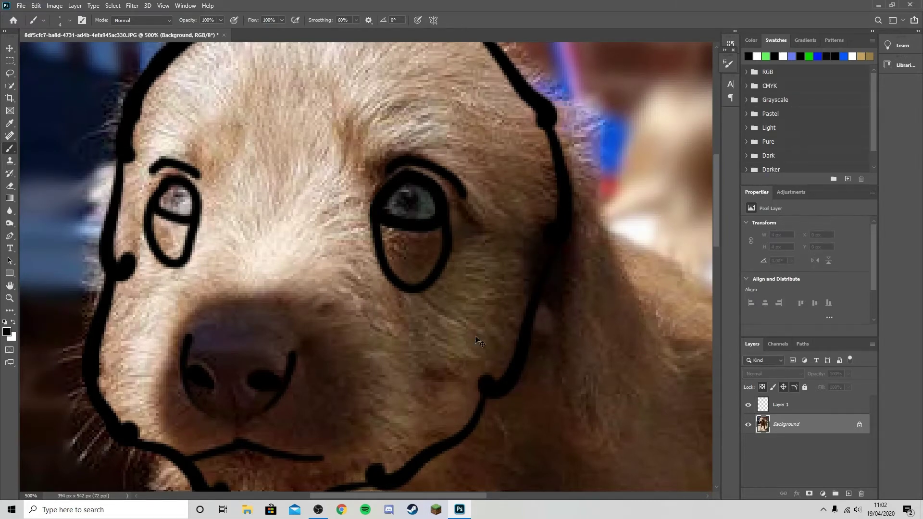
pyautogui.hotkey('ctrl', '-')
# Switch the brush's Size Jitter Control back to Fade.
pyautogui.scroll(3, 507, 303)
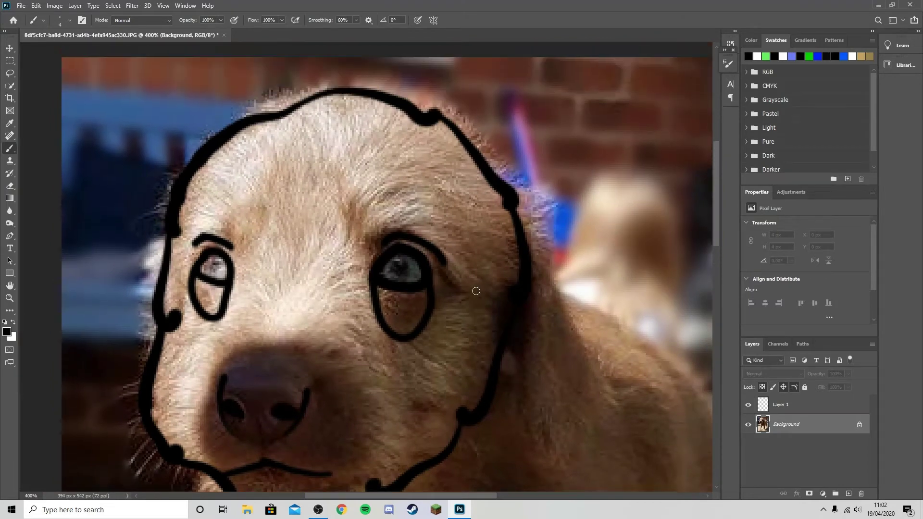
pyautogui.scroll(-2, 475, 291)
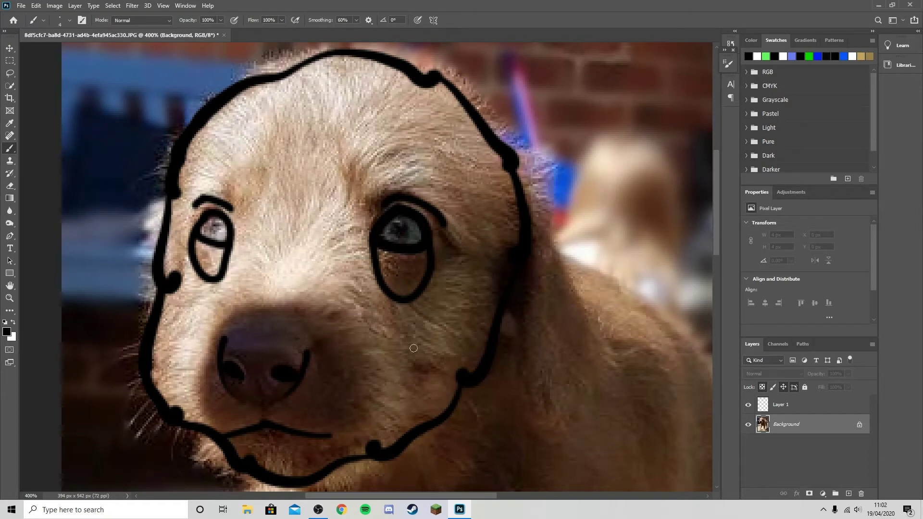
pyautogui.click(730, 64)
pyautogui.click(666, 96)
pyautogui.click(659, 108)
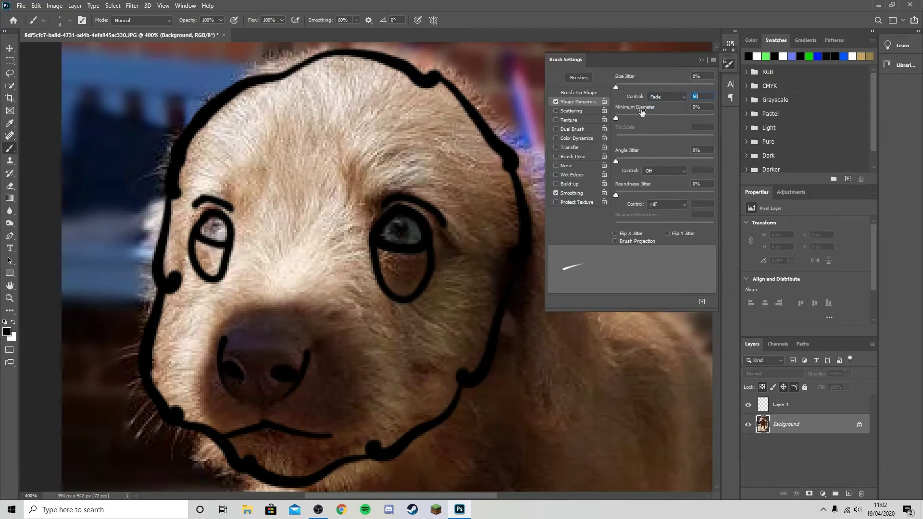
pyautogui.click(700, 60)
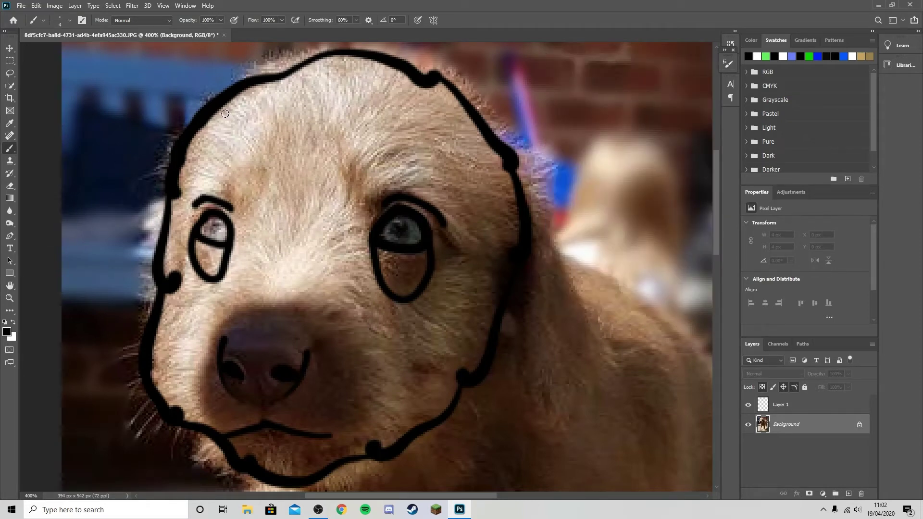
# Test the taper on the forehead, undo it, and enter 100 fade steps.
pyautogui.moveTo(224, 115)
pyautogui.mouseDown()
pyautogui.moveTo(248, 127)
pyautogui.moveTo(247, 182)
pyautogui.moveTo(257, 170)
pyautogui.mouseUp()
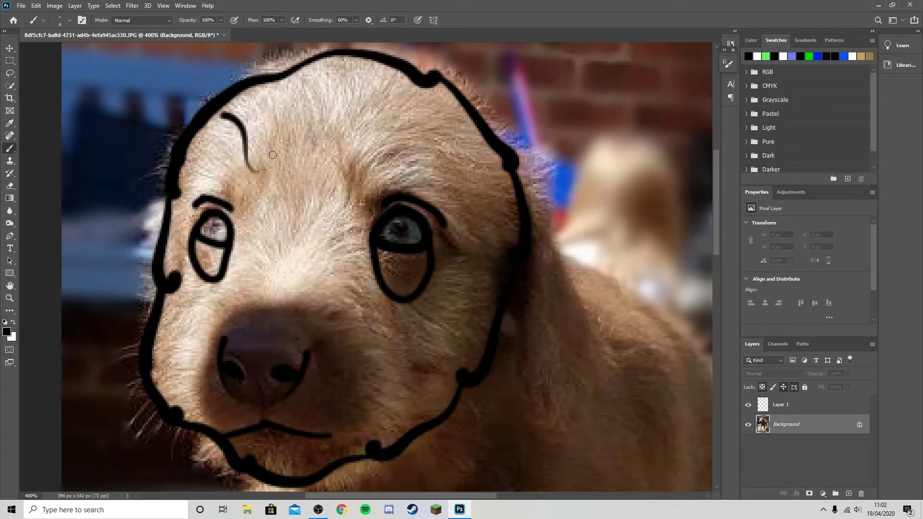
pyautogui.hotkey('ctrl', 'z')
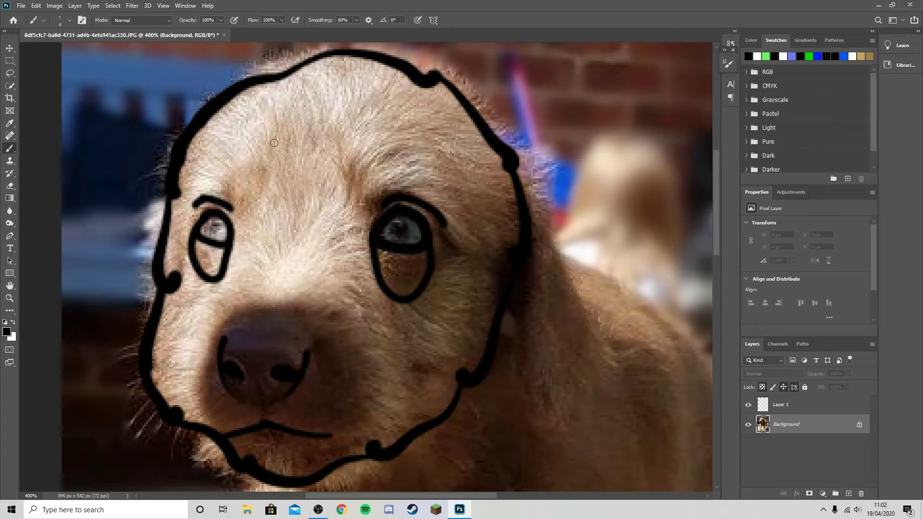
pyautogui.click(729, 63)
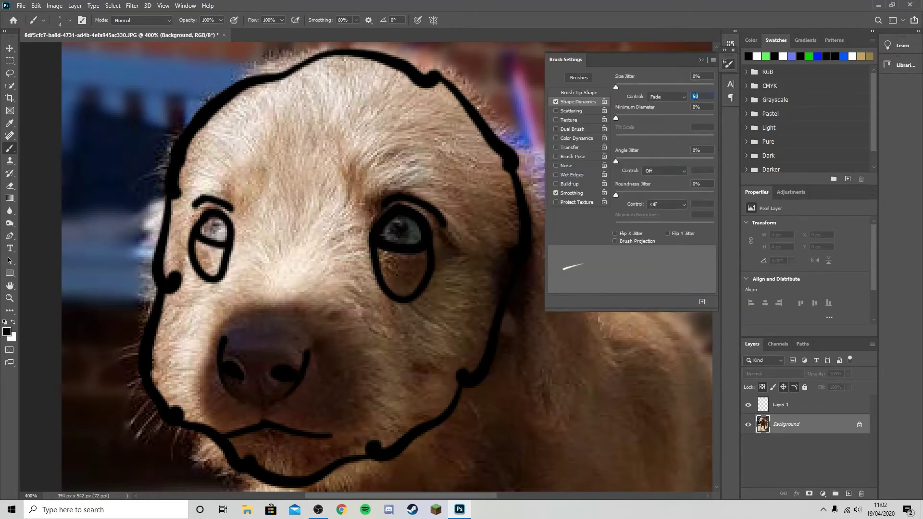
pyautogui.press('BackSpace')
pyautogui.write('100')
# Draw a curved squiggle above the left eye, discarding trial strokes on the nose and forehead.
pyautogui.click(702, 60)
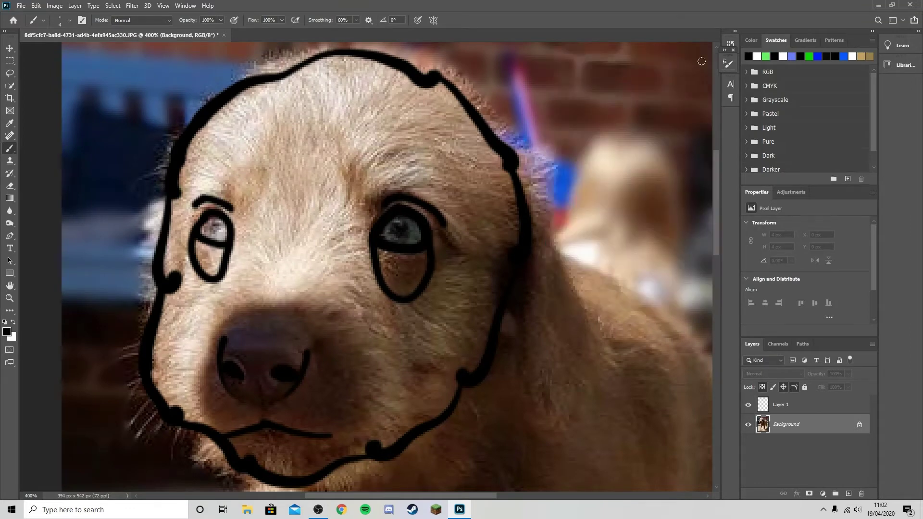
pyautogui.moveTo(205, 135)
pyautogui.mouseDown()
pyautogui.moveTo(223, 141)
pyautogui.moveTo(227, 177)
pyautogui.moveTo(246, 161)
pyautogui.mouseUp()
pyautogui.moveTo(252, 130); pyautogui.dragTo(287, 120)
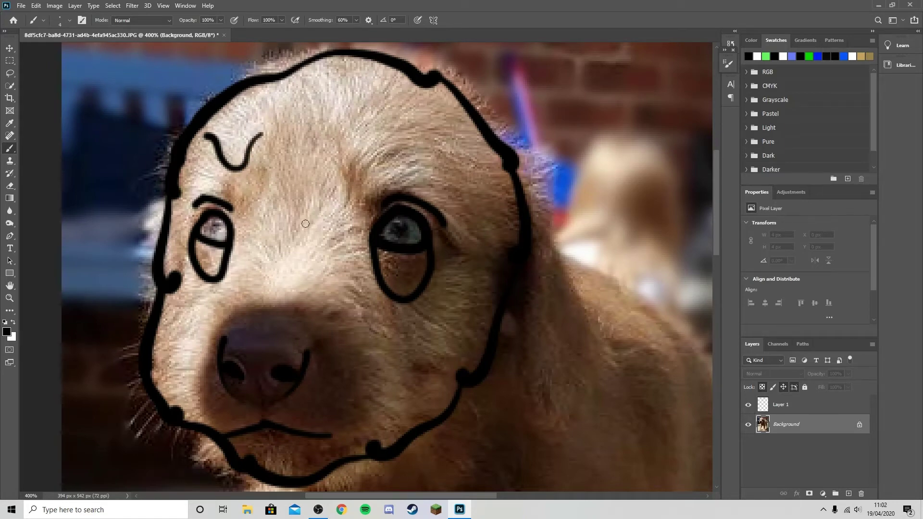
pyautogui.moveTo(246, 311)
pyautogui.mouseDown()
pyautogui.moveTo(279, 391)
pyautogui.moveTo(309, 429)
pyautogui.mouseUp()
pyautogui.hotkey('ctrl', 'z')
pyautogui.moveTo(250, 346)
pyautogui.mouseDown()
pyautogui.moveTo(258, 403)
pyautogui.moveTo(294, 360)
pyautogui.moveTo(278, 315)
pyautogui.mouseUp()
pyautogui.hotkey('ctrl', 'z')
pyautogui.moveTo(317, 90)
pyautogui.mouseDown()
pyautogui.moveTo(334, 103)
pyautogui.moveTo(322, 171)
pyautogui.mouseUp()
pyautogui.hotkey('ctrl', 'z')
# Add a central forehead curve, a wavy squiggle above the right eye, dots, a dash and another V.
pyautogui.moveTo(307, 102)
pyautogui.mouseDown()
pyautogui.moveTo(324, 112)
pyautogui.moveTo(333, 135)
pyautogui.moveTo(326, 174)
pyautogui.moveTo(340, 189)
pyautogui.moveTo(366, 165)
pyautogui.moveTo(359, 135)
pyautogui.moveTo(377, 105)
pyautogui.moveTo(351, 133)
pyautogui.moveTo(355, 171)
pyautogui.mouseUp()
pyautogui.click(378, 105)
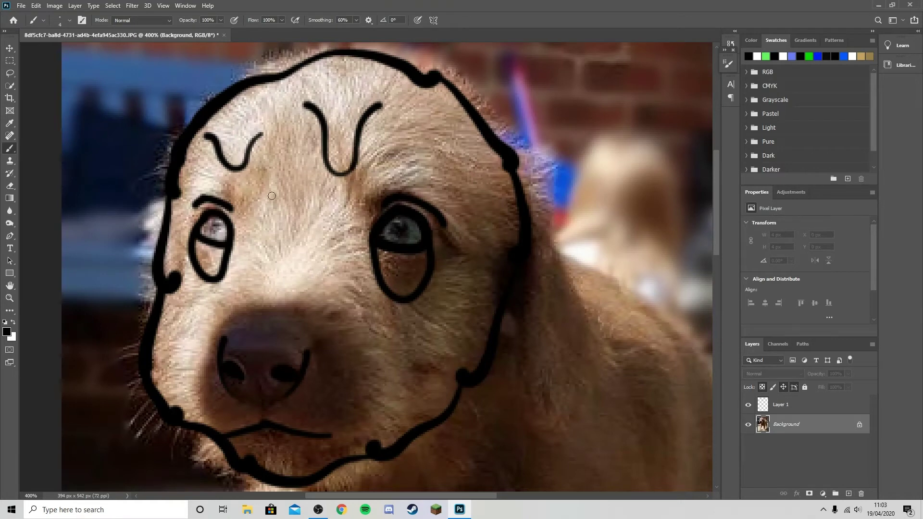
pyautogui.moveTo(432, 154)
pyautogui.mouseDown()
pyautogui.moveTo(450, 162)
pyautogui.moveTo(459, 186)
pyautogui.moveTo(475, 191)
pyautogui.moveTo(478, 160)
pyautogui.mouseUp()
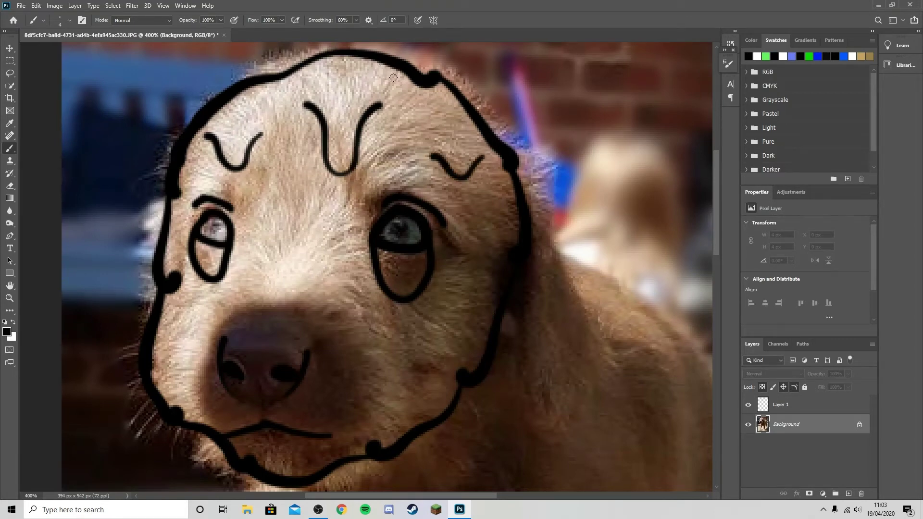
pyautogui.click(458, 149)
pyautogui.click(336, 155)
pyautogui.moveTo(338, 98); pyautogui.dragTo(356, 101)
pyautogui.click(225, 140)
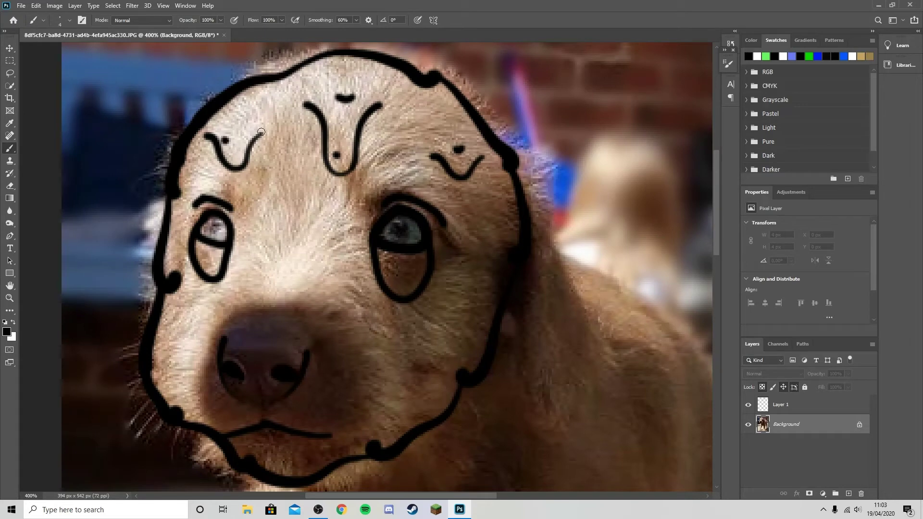
pyautogui.moveTo(245, 187)
pyautogui.mouseDown()
pyautogui.moveTo(255, 231)
pyautogui.moveTo(274, 230)
pyautogui.moveTo(284, 188)
pyautogui.mouseUp()
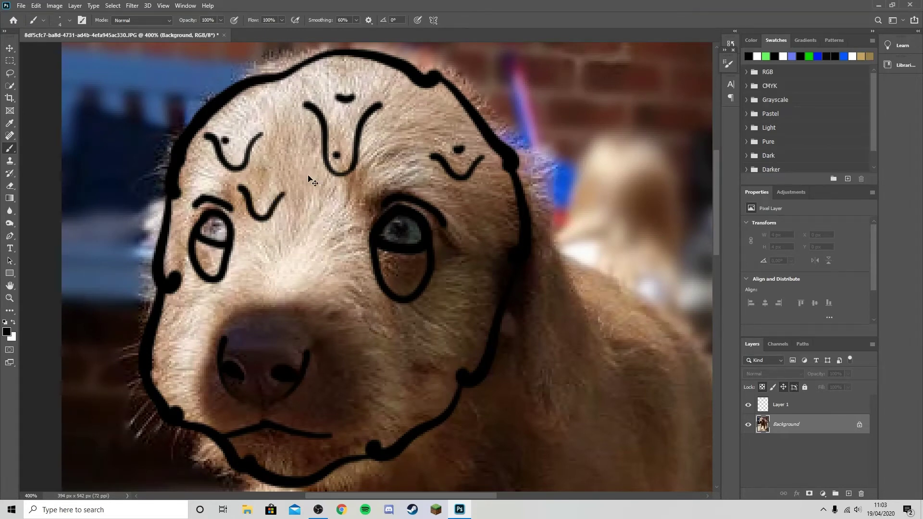
# Review the fully squiggled face, bring up the OBS recorder, then return to Photoshop.
pyautogui.scroll(-3, 308, 176)
pyautogui.scroll(1, 311, 181)
pyautogui.scroll(1, 309, 179)
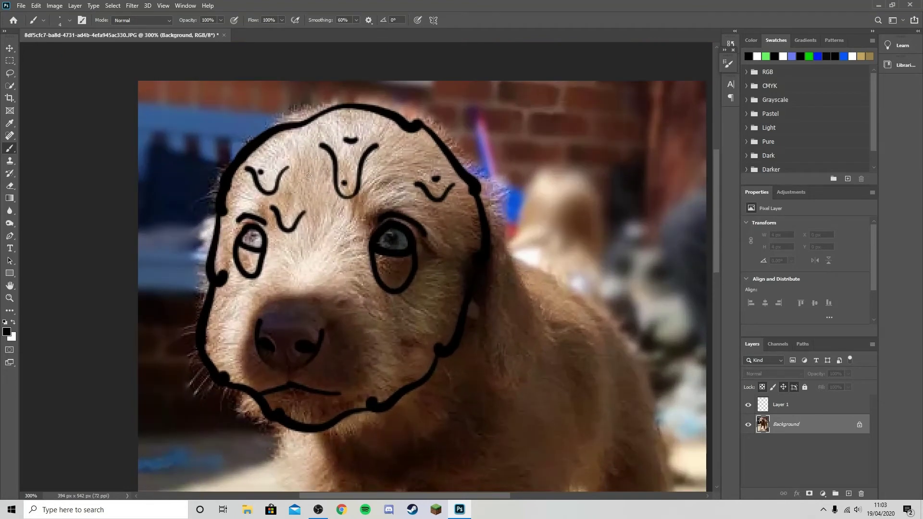
pyautogui.scroll(-1, 309, 175)
pyautogui.scroll(2, 308, 175)
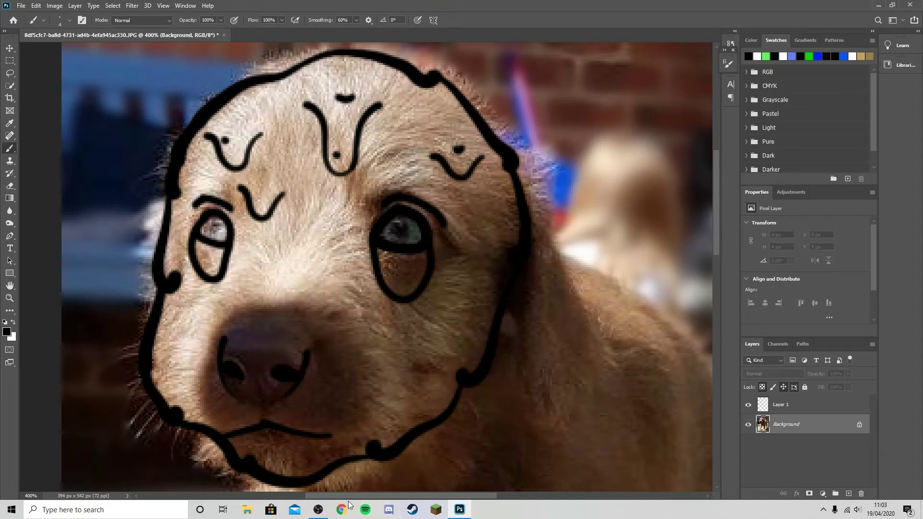
pyautogui.click(318, 513)
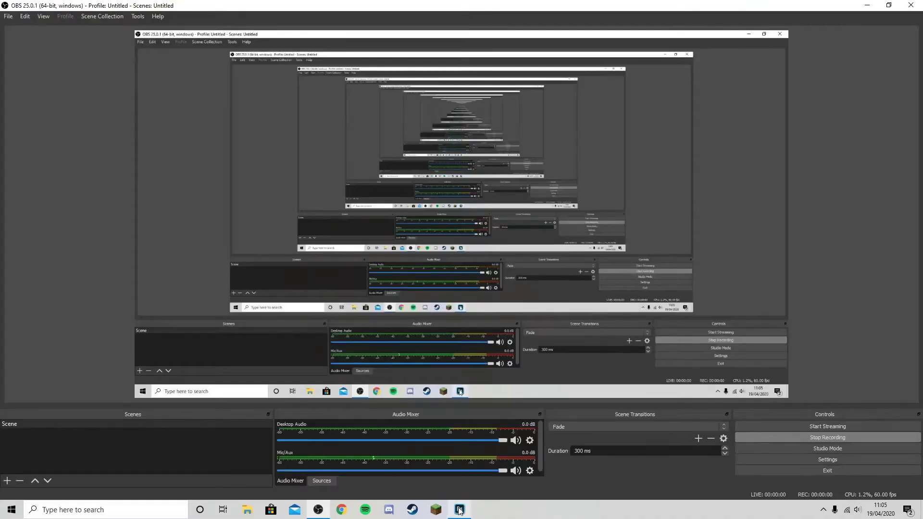
pyautogui.click(460, 511)
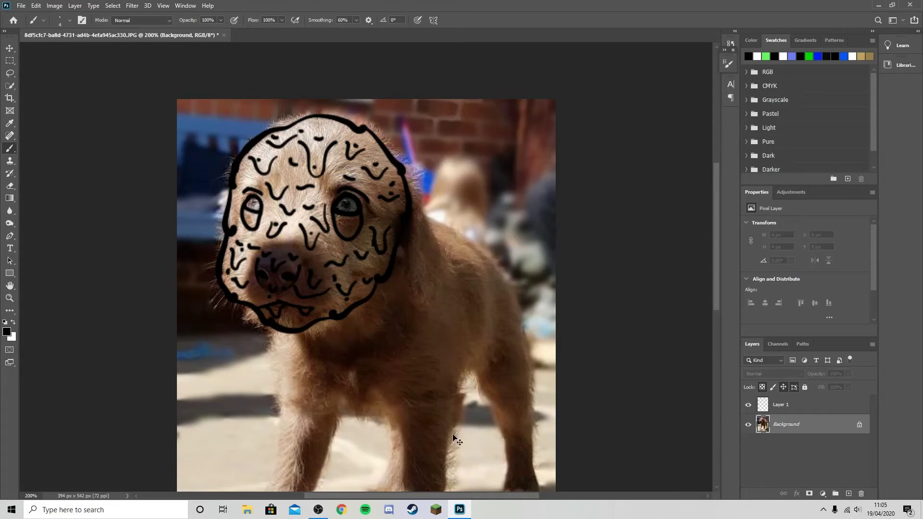
# Return to 200% zoom and toggle the photo and Layer 1 visibility to check the drawing.
pyautogui.hotkey('ctrl', '-')
pyautogui.hotkey('ctrl', '+')
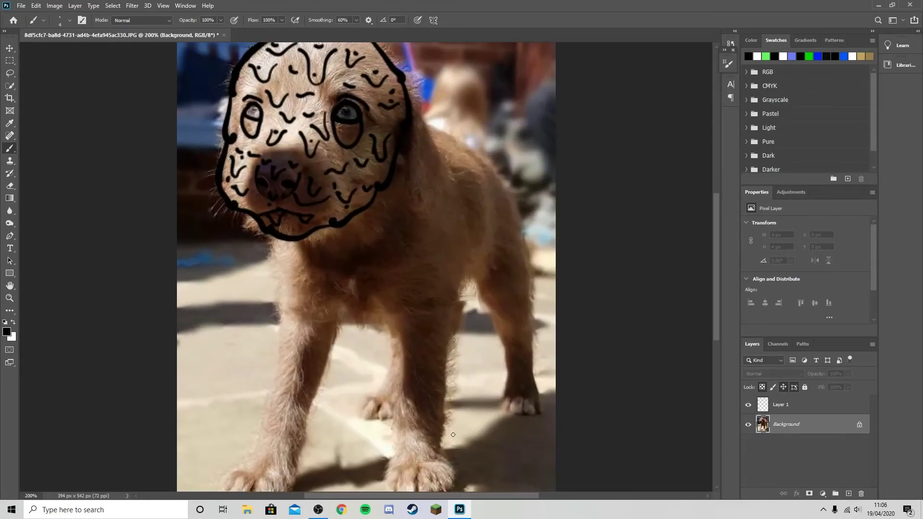
pyautogui.scroll(5, 556, 347)
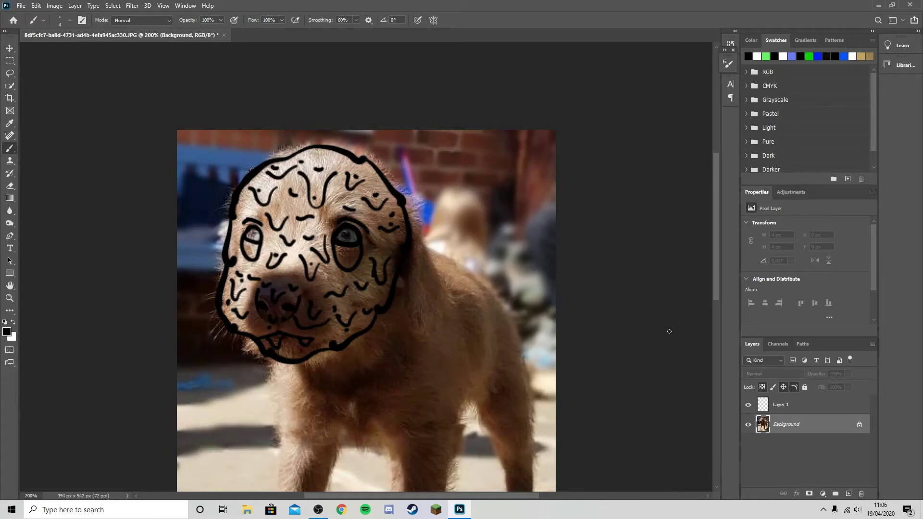
pyautogui.click(784, 407)
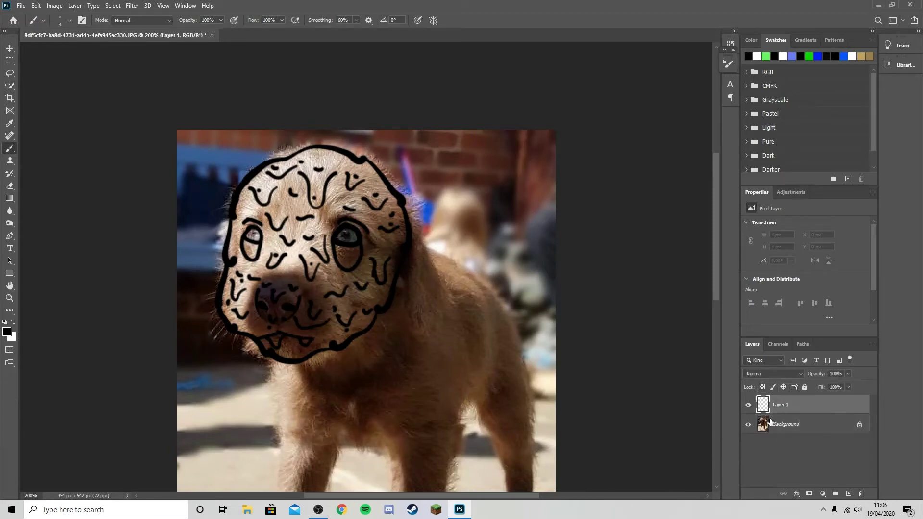
pyautogui.click(749, 425)
pyautogui.click(748, 425)
pyautogui.click(749, 407)
pyautogui.click(748, 408)
# Unlock the Background photo into Layer 0 and move Layer 1 beneath it.
pyautogui.click(786, 426)
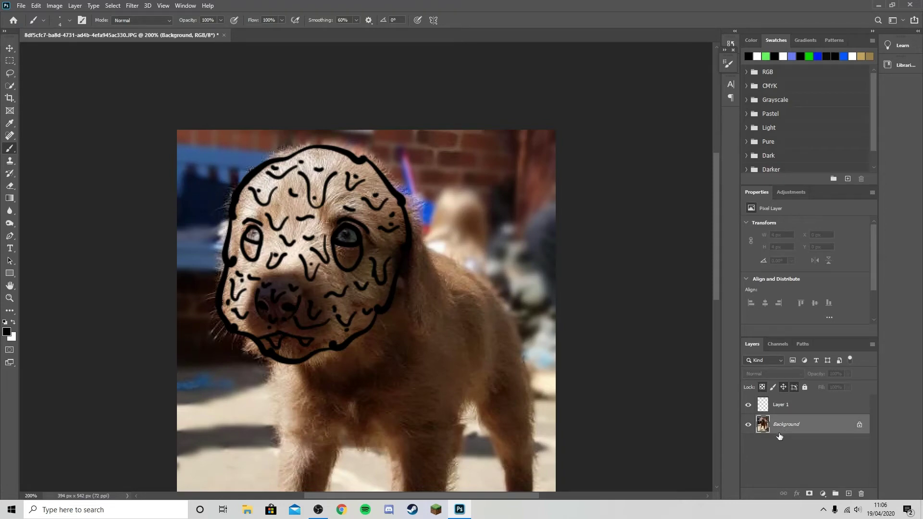
pyautogui.moveTo(786, 408); pyautogui.dragTo(783, 446)
pyautogui.click(860, 424)
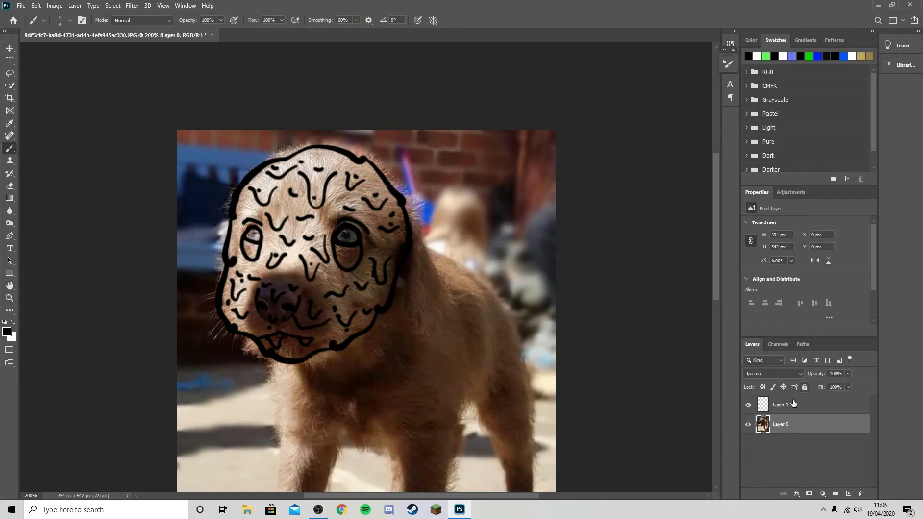
pyautogui.moveTo(788, 404); pyautogui.dragTo(784, 446)
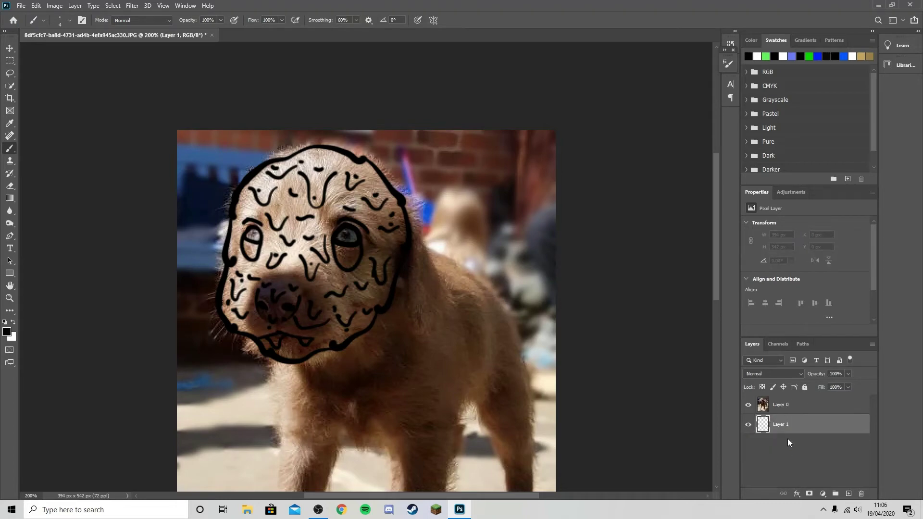
pyautogui.click(21, 6)
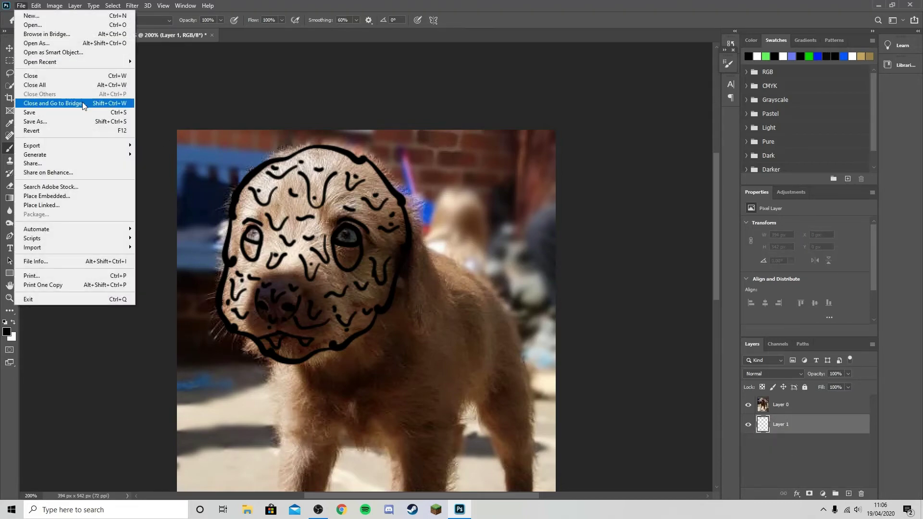
# Start Place Embedded and select the original puppy JPG in the Downloads folder.
pyautogui.click(85, 196)
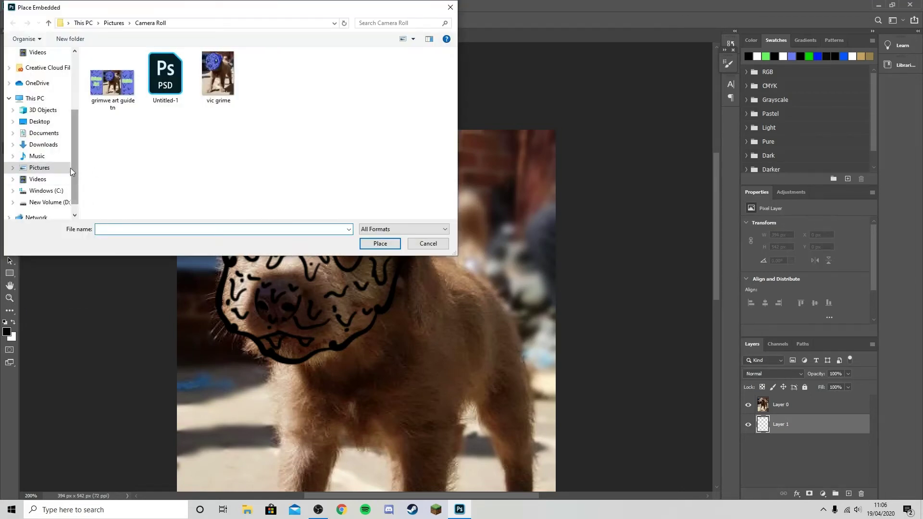
pyautogui.click(65, 183)
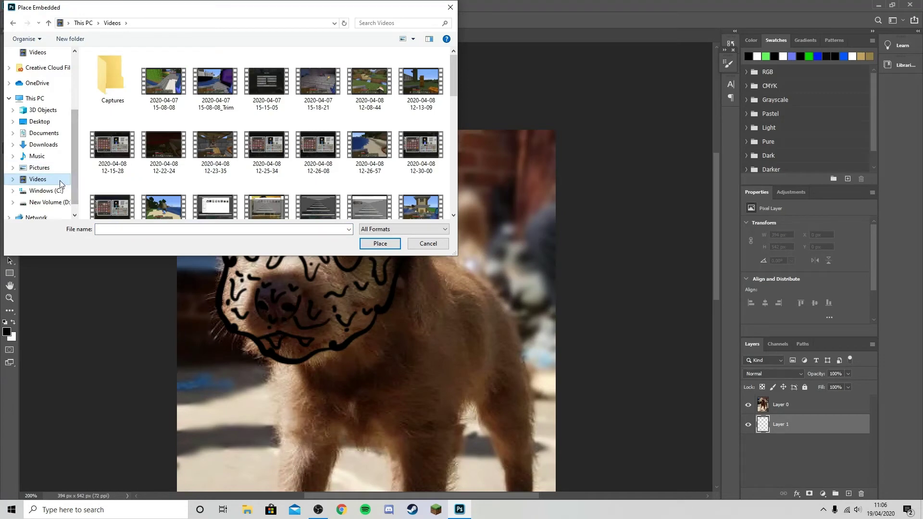
pyautogui.moveTo(73, 160); pyautogui.dragTo(73, 110)
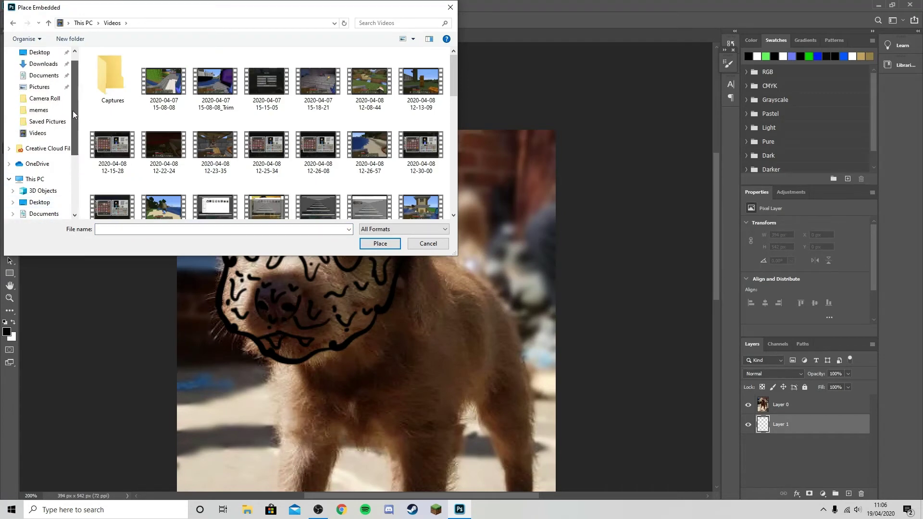
pyautogui.click(49, 89)
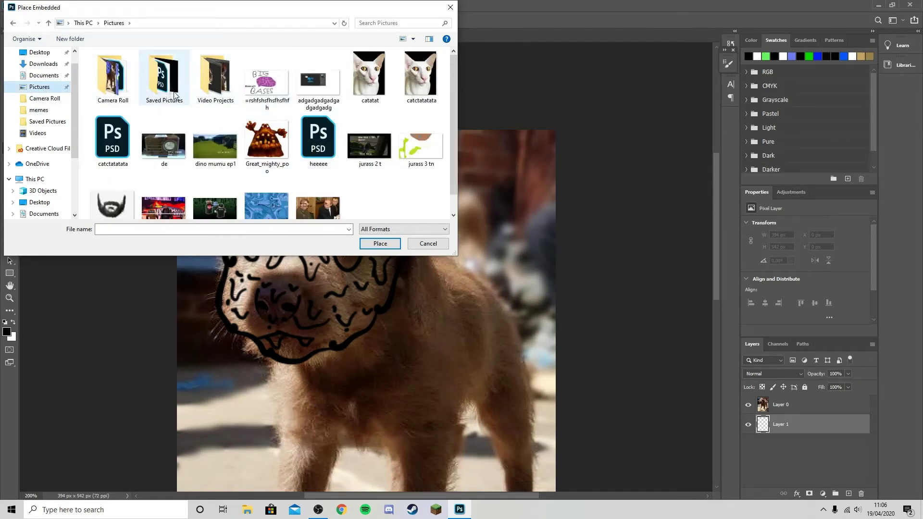
pyautogui.click(44, 64)
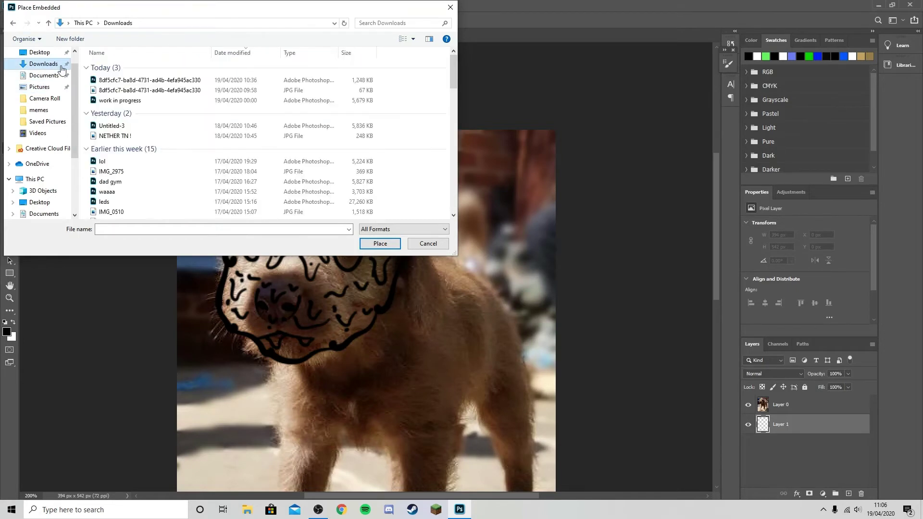
pyautogui.click(122, 91)
# Place the puppy JPG as a layer, hide Layer 0, and transform the photo to cover the canvas.
pyautogui.doubleClick(122, 92)
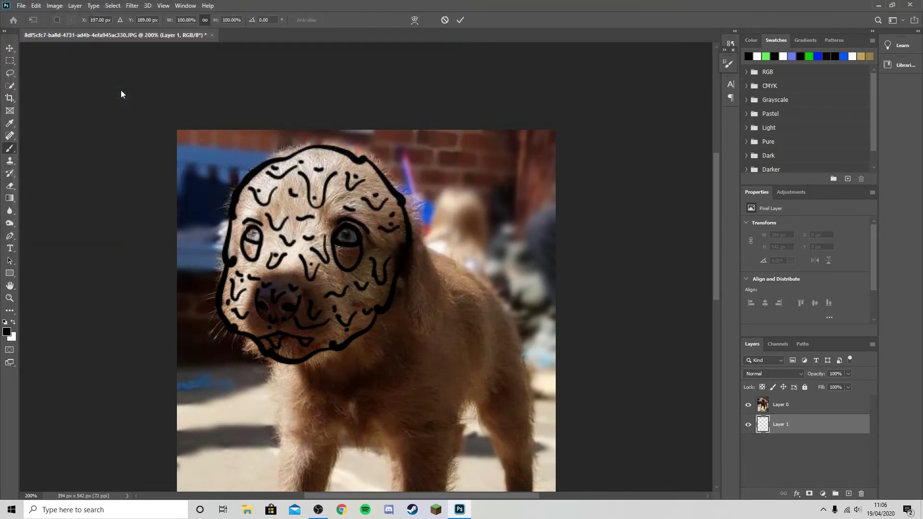
pyautogui.moveTo(473, 287); pyautogui.dragTo(471, 325)
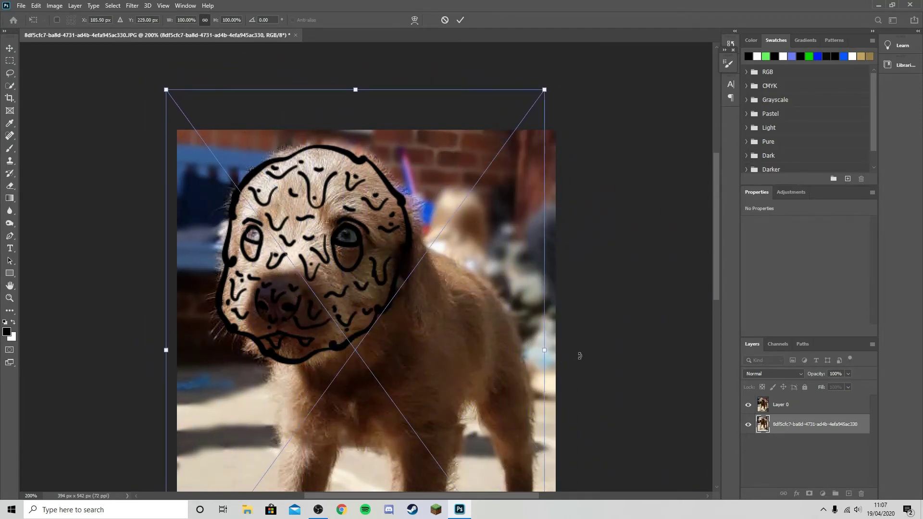
pyautogui.click(749, 406)
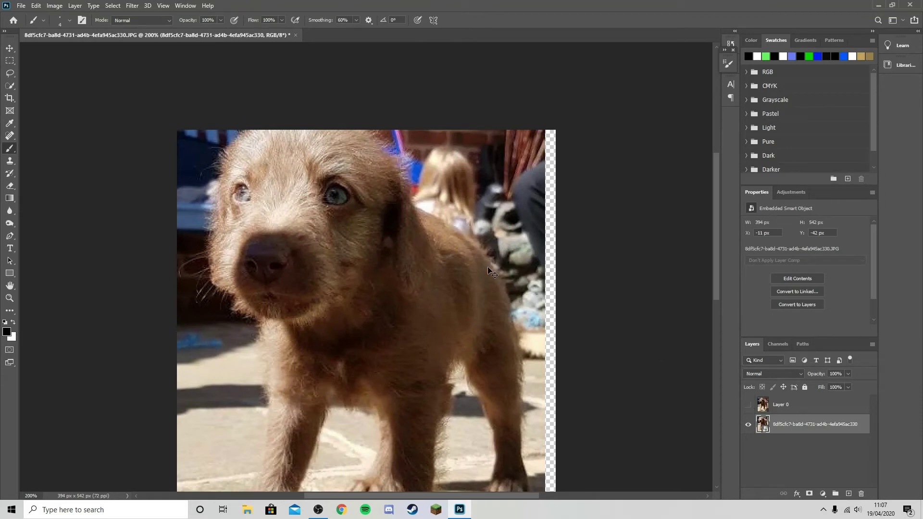
pyautogui.hotkey('ctrl', 't')
pyautogui.moveTo(422, 255); pyautogui.dragTo(438, 274)
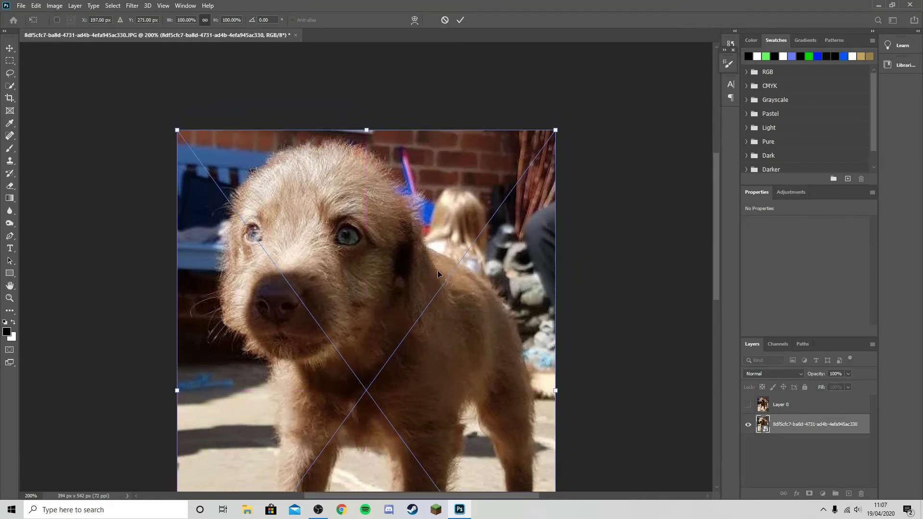
pyautogui.scroll(-3, 461, 258)
pyautogui.scroll(1, 460, 259)
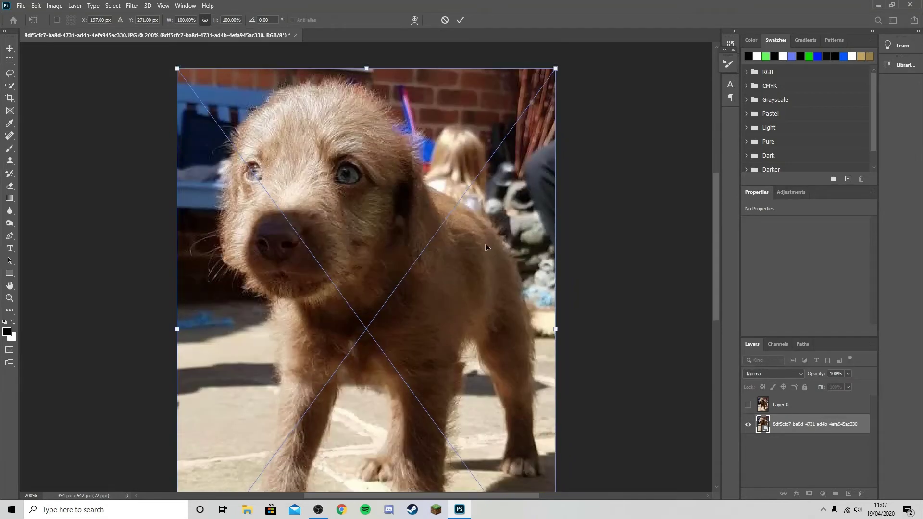
pyautogui.click(778, 408)
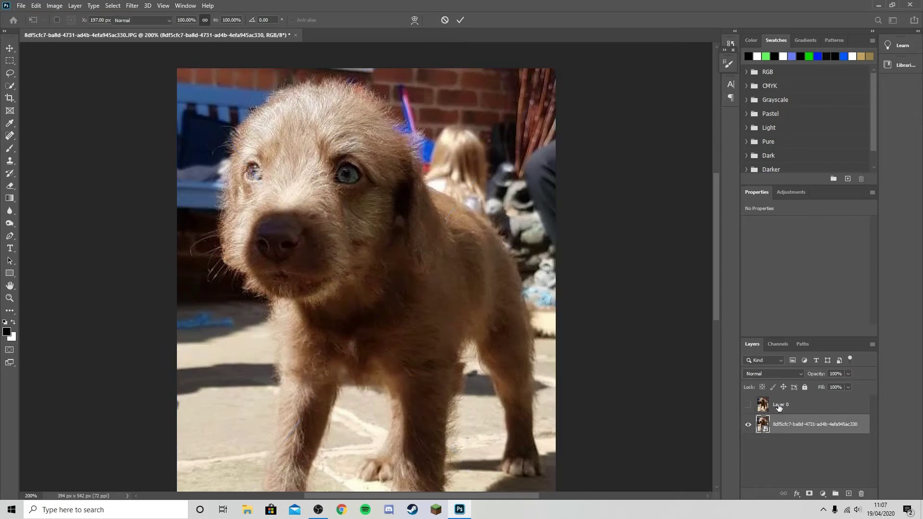
# Show Layer 0 again, add an empty Layer 1 beneath it, and make white the foreground colour.
pyautogui.click(748, 406)
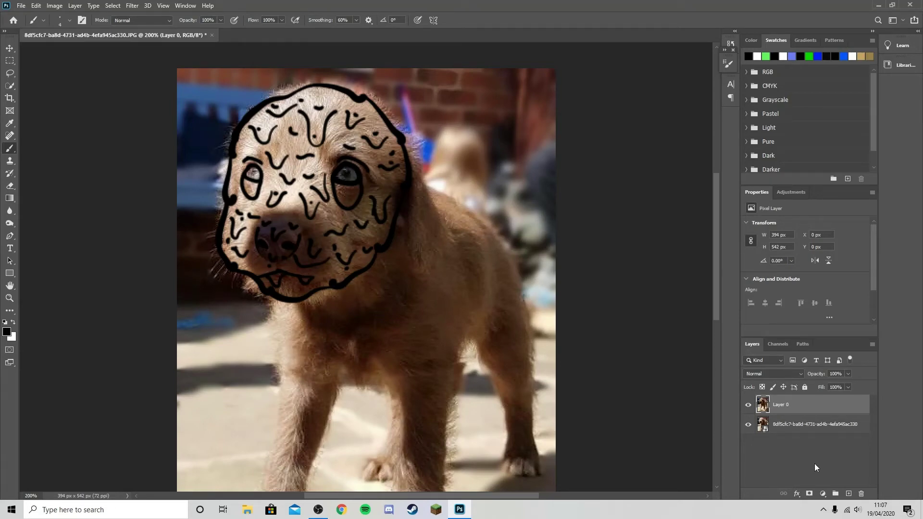
pyautogui.click(849, 494)
pyautogui.moveTo(793, 410); pyautogui.dragTo(793, 434)
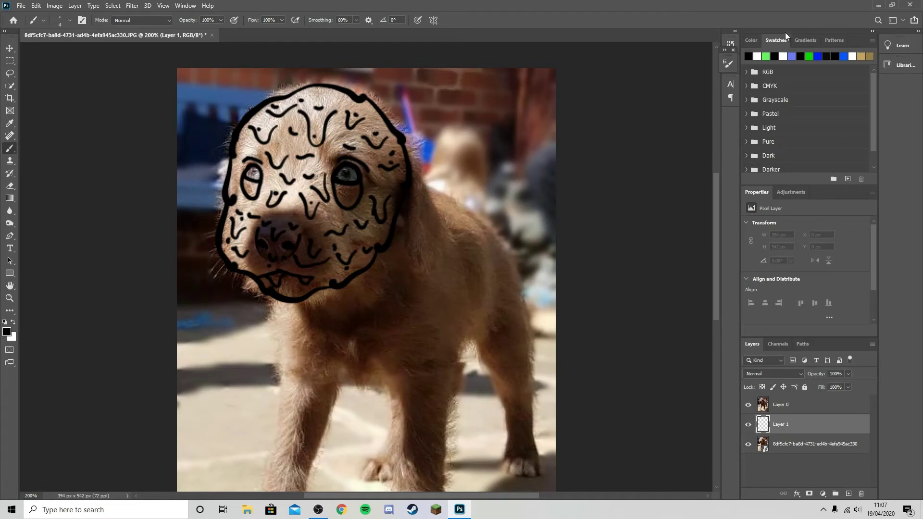
pyautogui.click(13, 323)
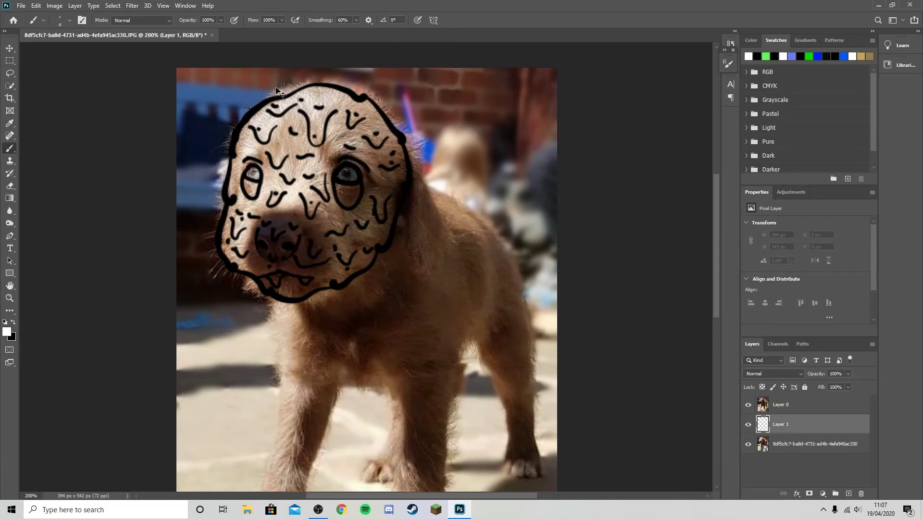
pyautogui.hotkey('ctrl', '+')
# Brush a white highlight inside the right eye on Layer 0.
pyautogui.scroll(5, 49, 236)
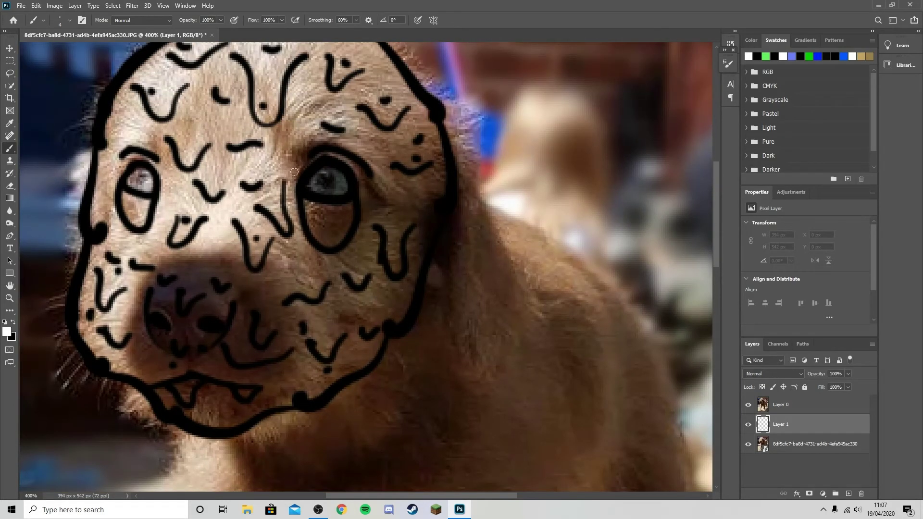
pyautogui.click(313, 175)
pyautogui.click(782, 410)
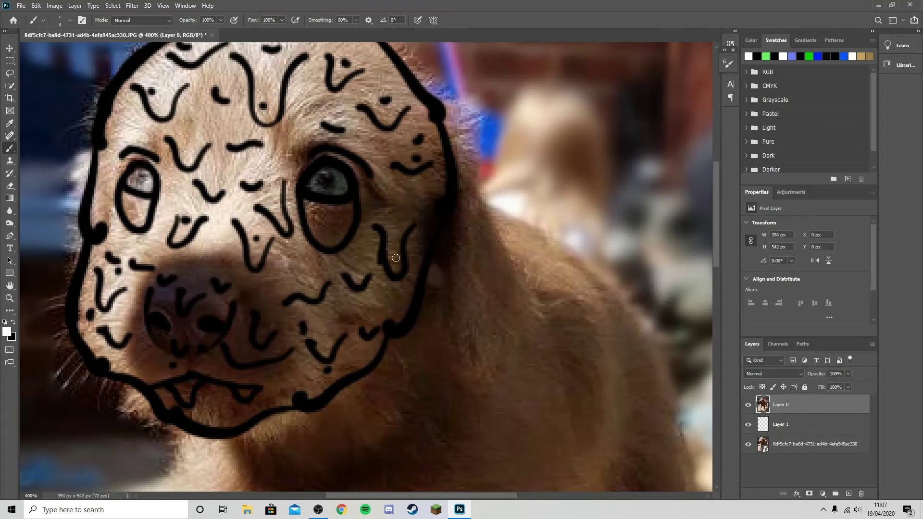
pyautogui.moveTo(316, 187)
pyautogui.mouseDown()
pyautogui.moveTo(308, 186)
pyautogui.moveTo(351, 191)
pyautogui.moveTo(341, 172)
pyautogui.moveTo(318, 170)
pyautogui.moveTo(309, 183)
pyautogui.moveTo(321, 174)
pyautogui.moveTo(323, 184)
pyautogui.moveTo(327, 176)
pyautogui.moveTo(341, 184)
pyautogui.mouseUp()
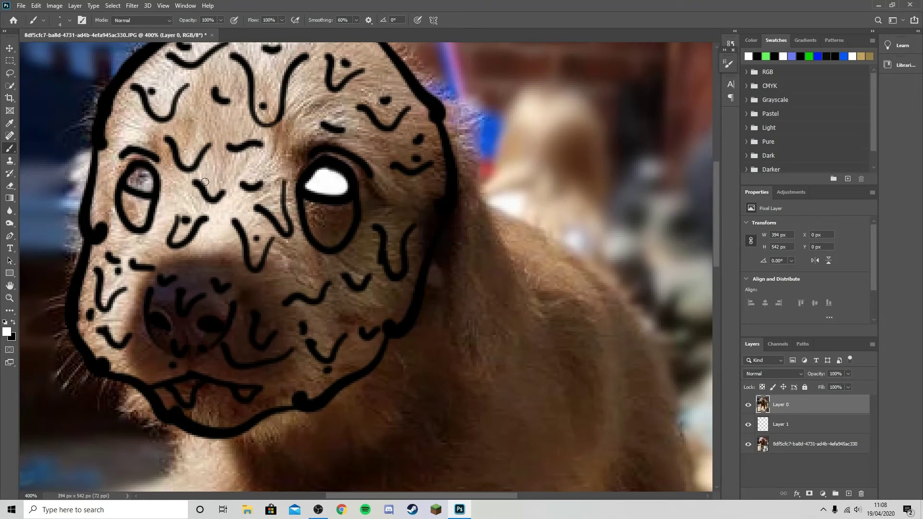
# Brush a white highlight into the left eye and touch it up.
pyautogui.moveTo(128, 183)
pyautogui.mouseDown()
pyautogui.moveTo(148, 189)
pyautogui.moveTo(145, 174)
pyautogui.moveTo(130, 181)
pyautogui.moveTo(144, 182)
pyautogui.moveTo(142, 175)
pyautogui.moveTo(133, 185)
pyautogui.moveTo(146, 187)
pyautogui.moveTo(141, 176)
pyautogui.mouseUp()
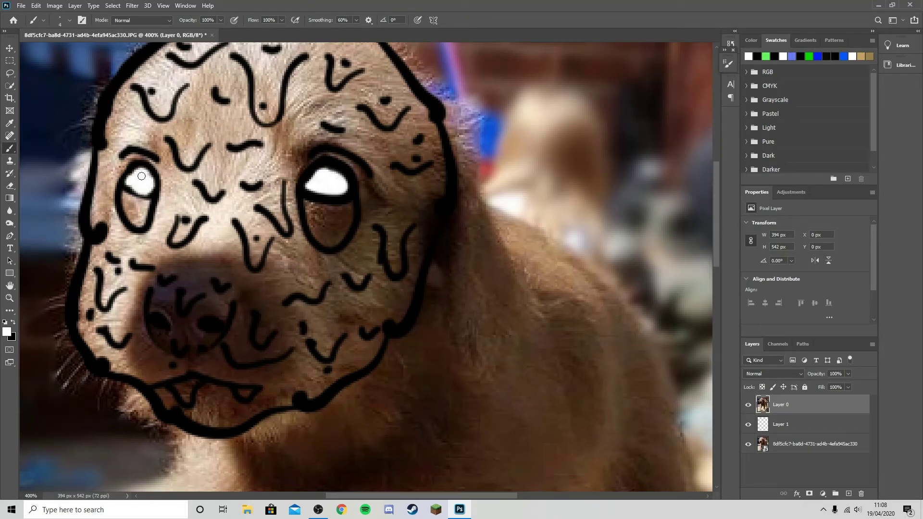
pyautogui.scroll(2, 375, 123)
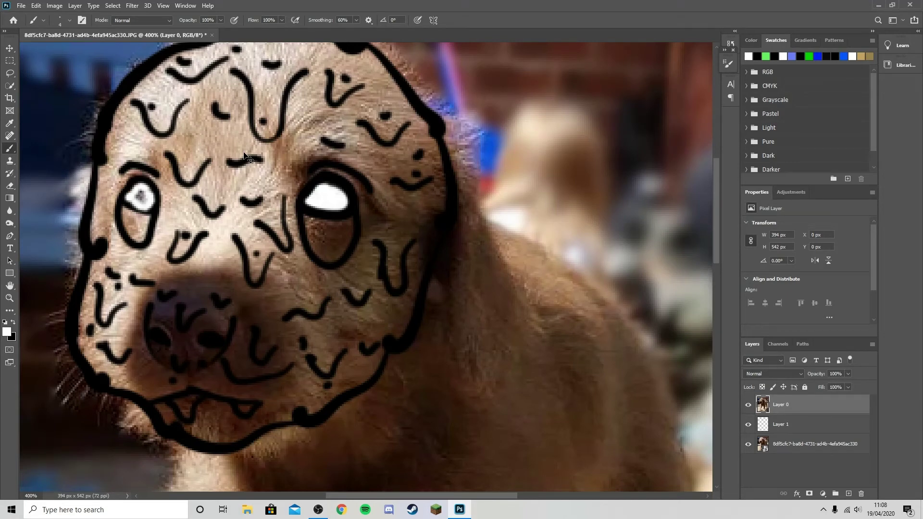
pyautogui.moveTo(128, 197)
pyautogui.mouseDown()
pyautogui.moveTo(145, 185)
pyautogui.moveTo(153, 201)
pyautogui.moveTo(144, 208)
pyautogui.moveTo(127, 194)
pyautogui.mouseUp()
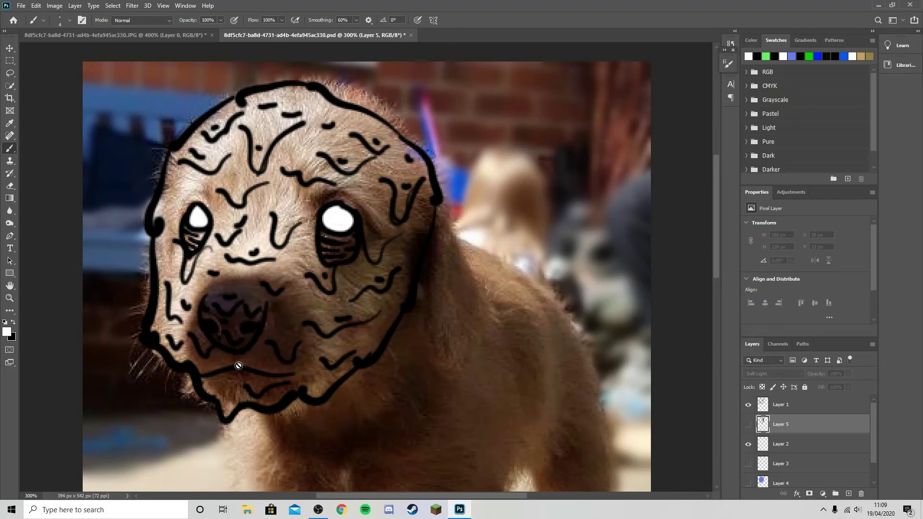
pyautogui.click(287, 357)
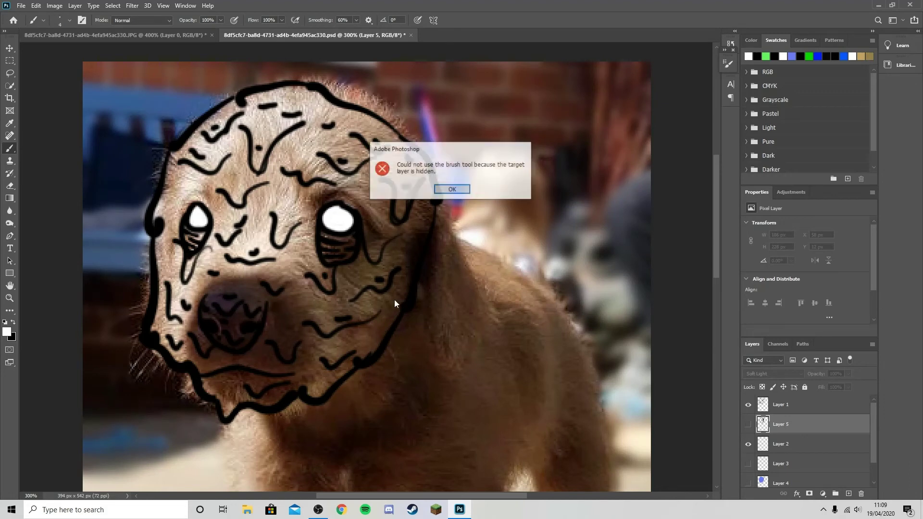
pyautogui.click(452, 190)
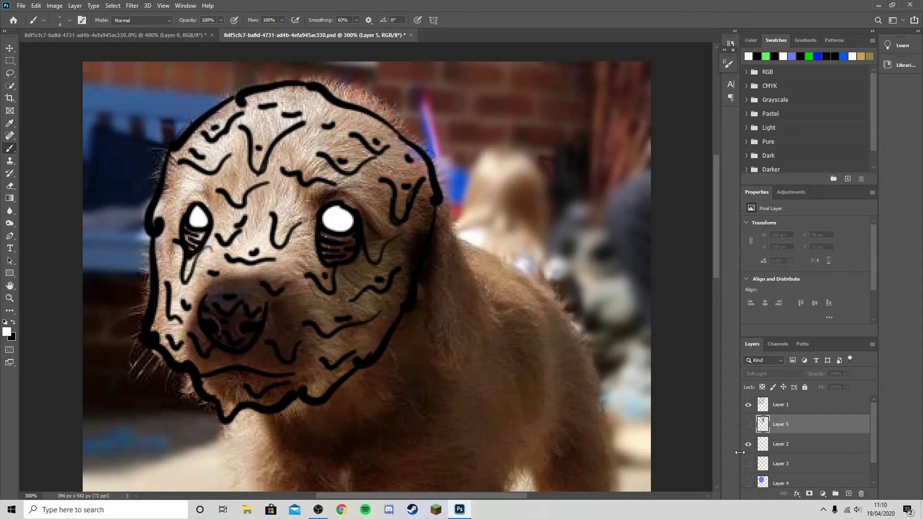
# Turn on Layer 3's green eye stripes and Layer 4's blue face fill.
pyautogui.click(748, 484)
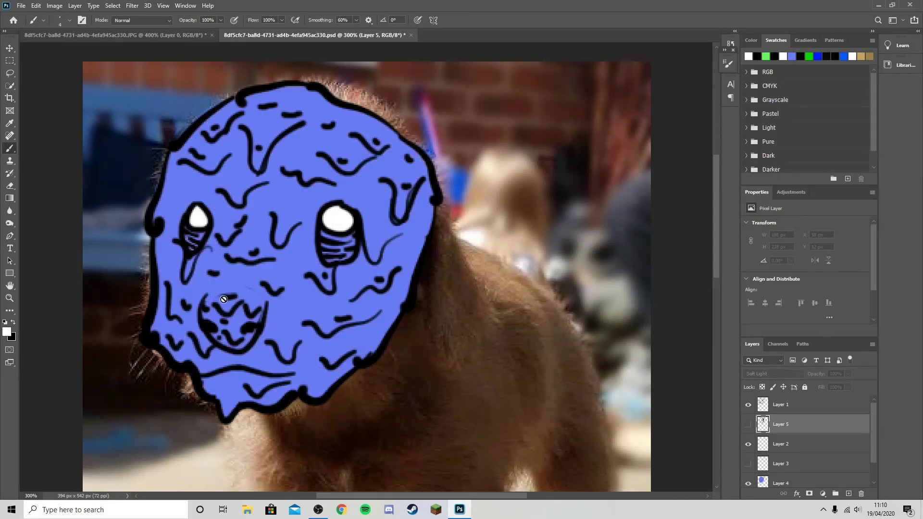
pyautogui.click(749, 484)
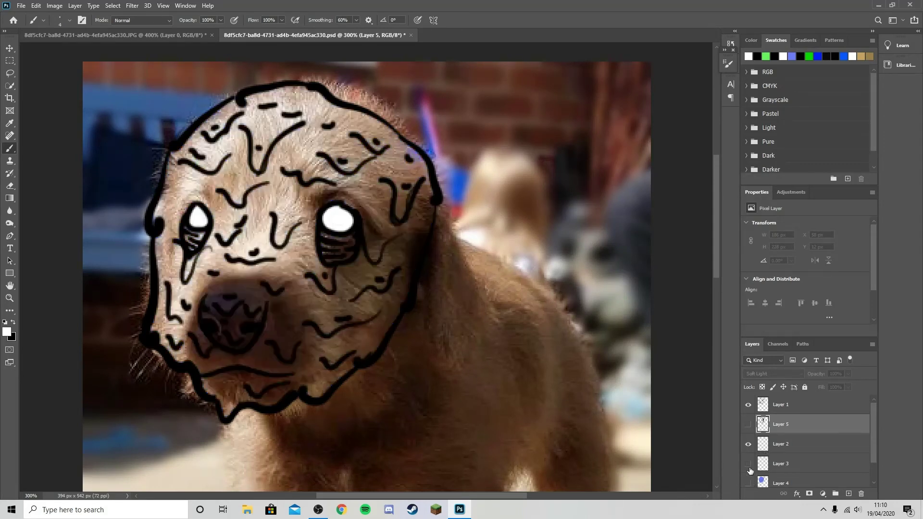
pyautogui.click(748, 465)
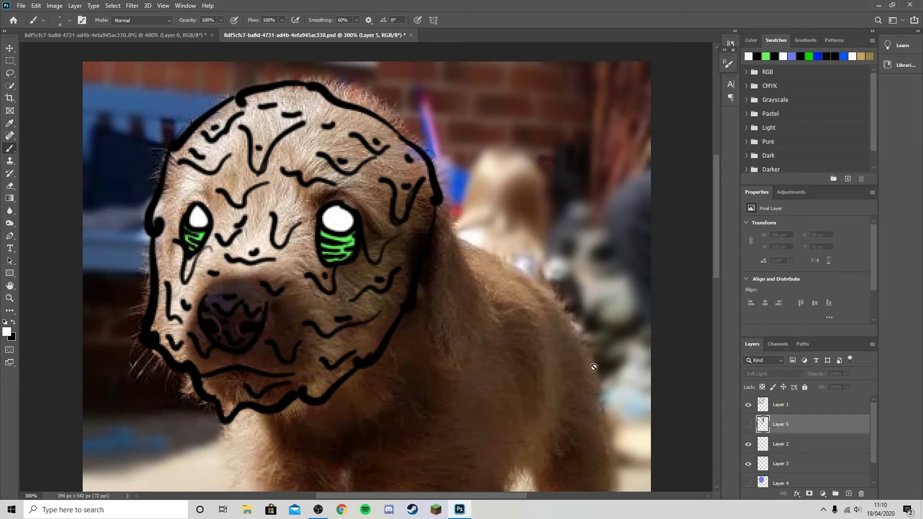
pyautogui.click(749, 482)
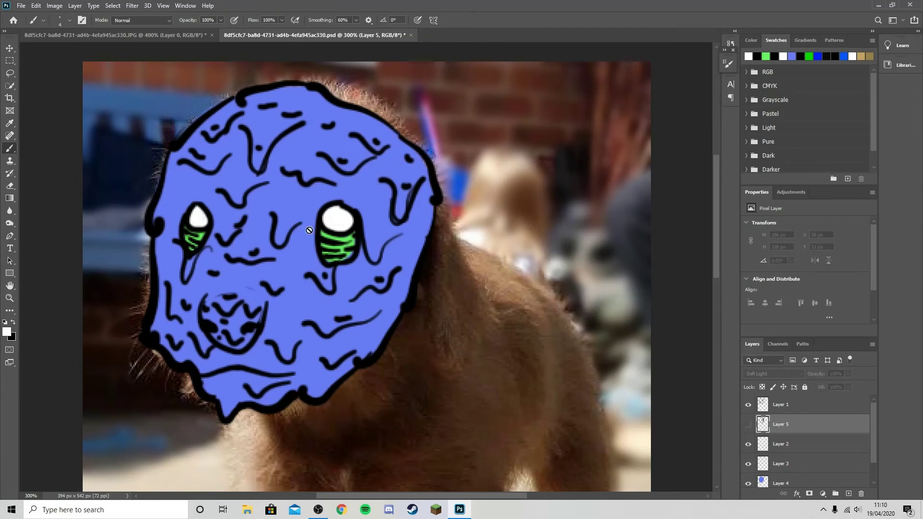
# Make Layer 5 visible to show its soft-light shading on the blue face.
pyautogui.hotkey('ctrl', '-')
pyautogui.hotkey('ctrl', '-')
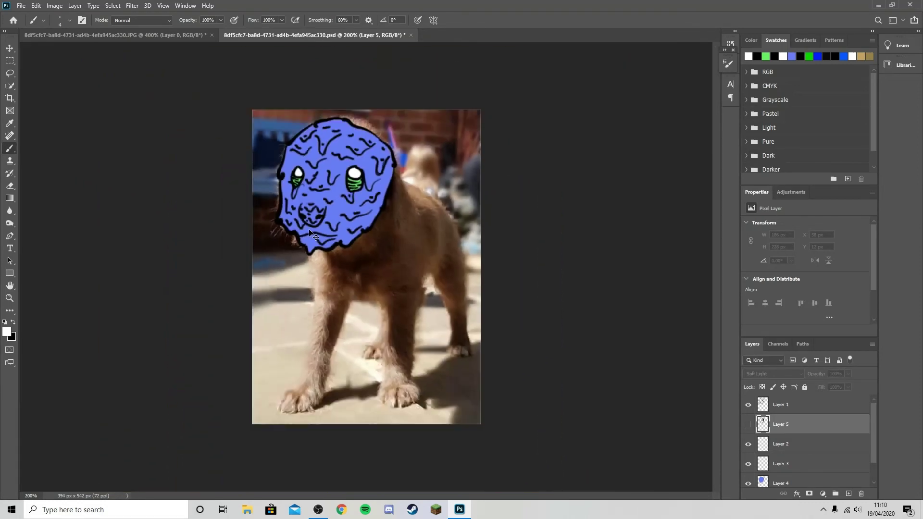
pyautogui.hotkey('ctrl', '+')
pyautogui.hotkey('ctrl', '+')
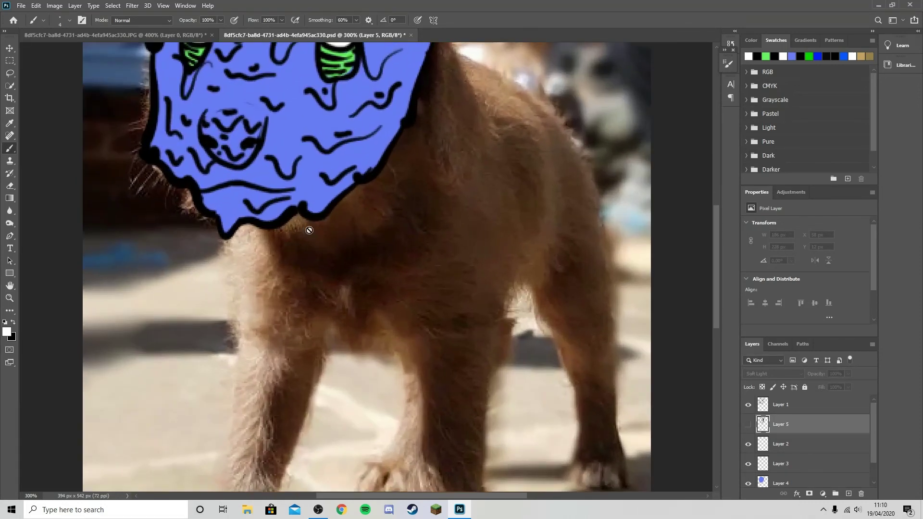
pyautogui.scroll(2, 265, 232)
pyautogui.scroll(2, 265, 231)
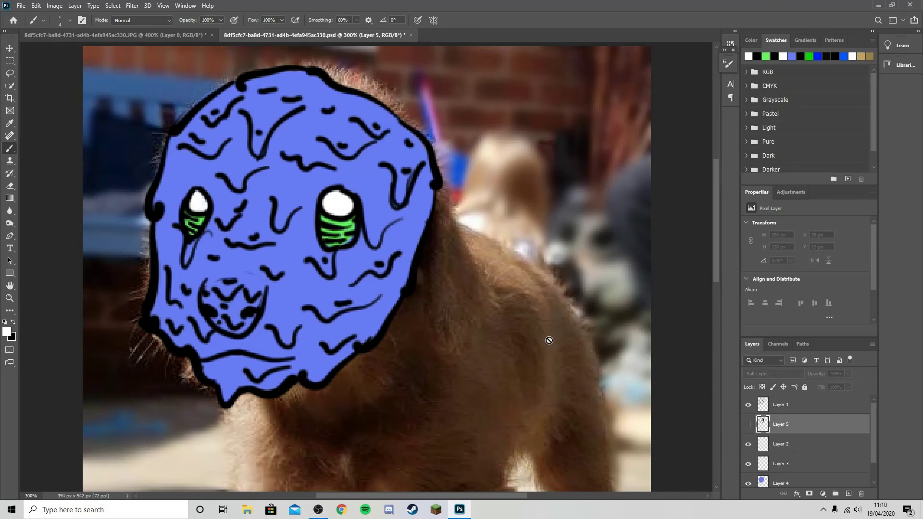
pyautogui.click(749, 425)
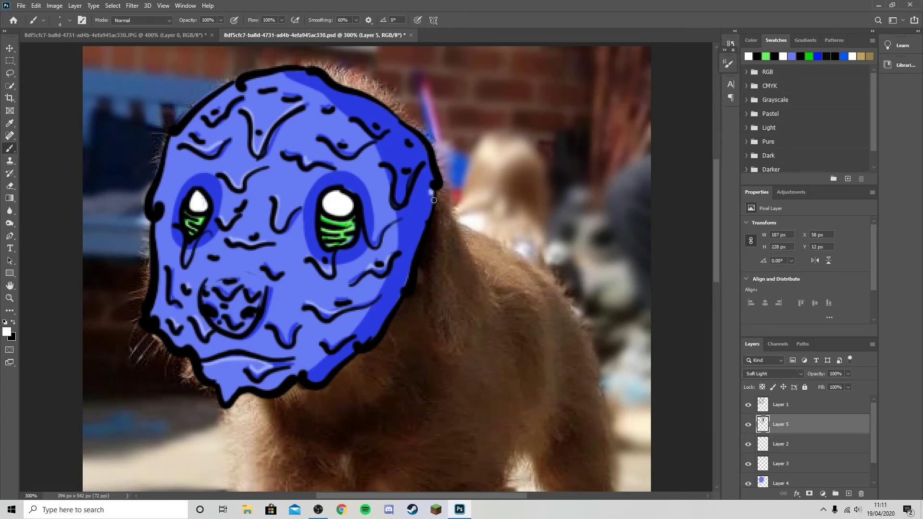
# Undo the stray mark, thicken the right-edge outline in black, and set the shading layer to Soft Light.
pyautogui.hotkey('ctrl', 'z')
pyautogui.press('x')
pyautogui.moveTo(433, 172); pyautogui.dragTo(434, 177)
pyautogui.click(777, 374)
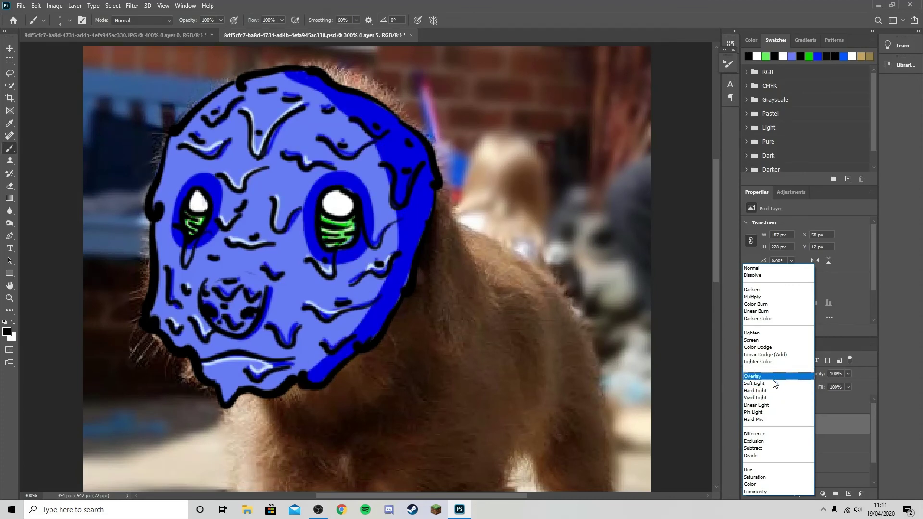
pyautogui.click(775, 383)
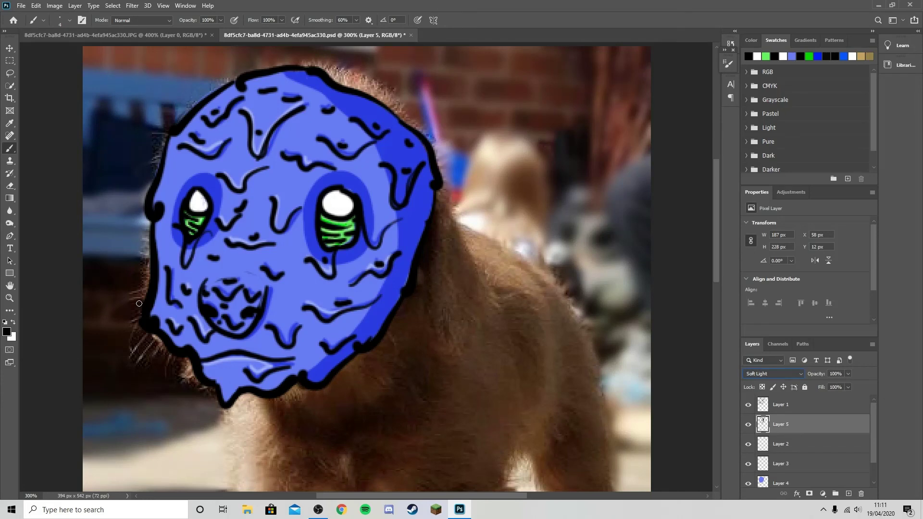
# Paint white highlights below the left eye and, with a smaller brush, along the mouth circle.
pyautogui.click(13, 322)
pyautogui.moveTo(234, 258); pyautogui.dragTo(256, 280)
pyautogui.press('[')
pyautogui.press('[')
pyautogui.hotkey('ctrl', '+')
pyautogui.hotkey('ctrl', '+')
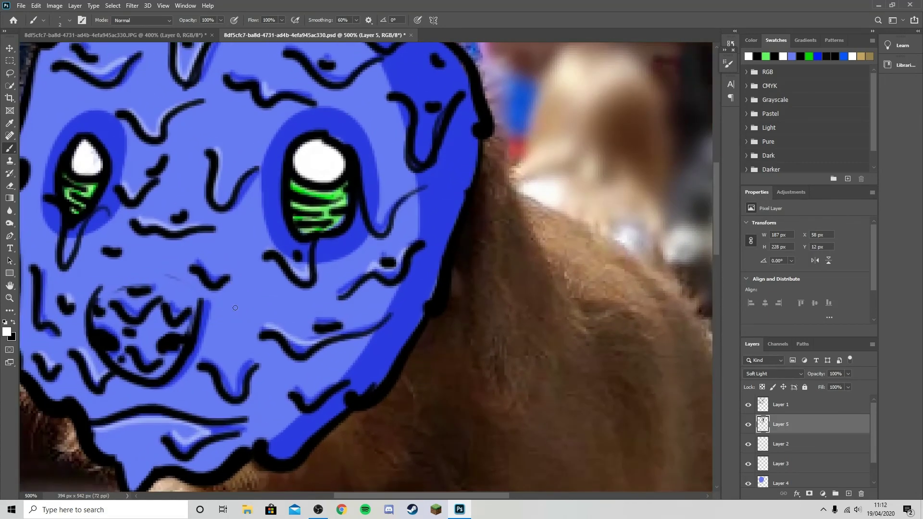
pyautogui.moveTo(367, 495); pyautogui.dragTo(331, 492)
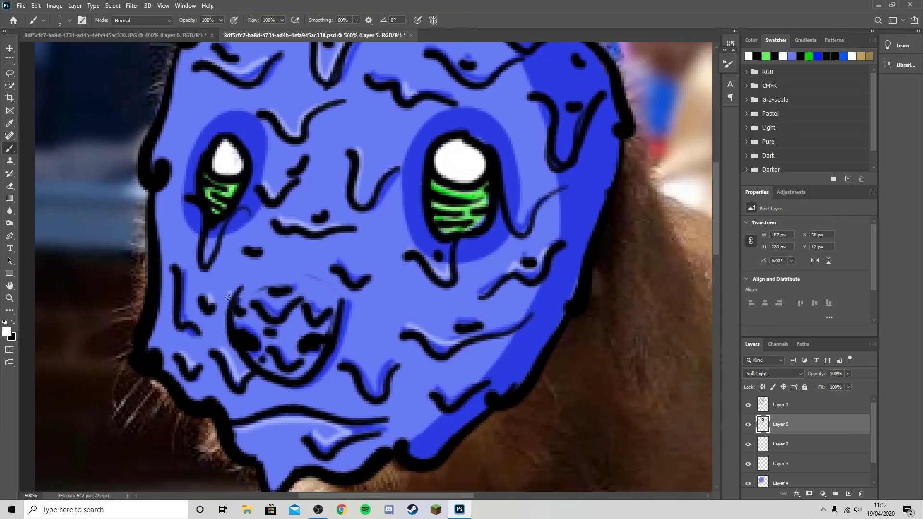
pyautogui.moveTo(221, 335)
pyautogui.mouseDown()
pyautogui.moveTo(243, 372)
pyautogui.moveTo(265, 382)
pyautogui.mouseUp()
# Zoom out to 100% to see the finished blue-faced puppy picture.
pyautogui.hotkey('ctrl', '-')
pyautogui.hotkey('ctrl', '-')
pyautogui.hotkey('ctrl', '-')
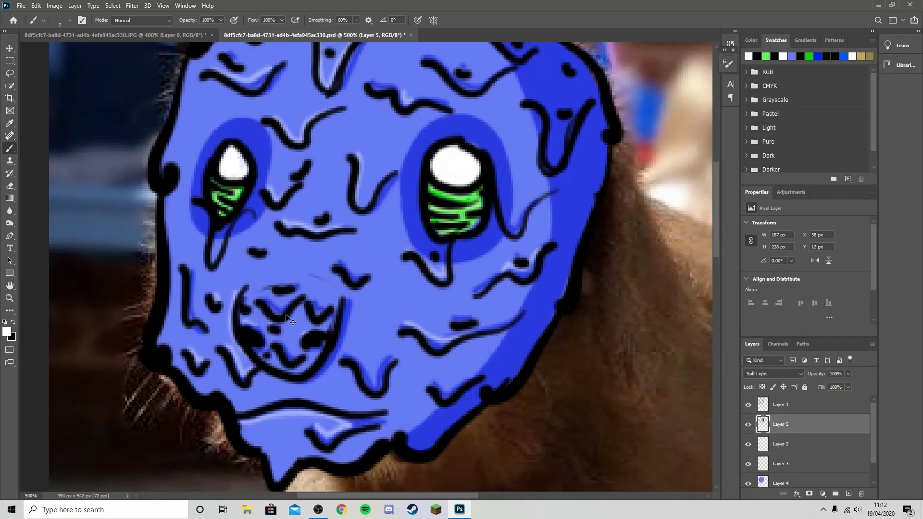
pyautogui.hotkey('ctrl', '-')
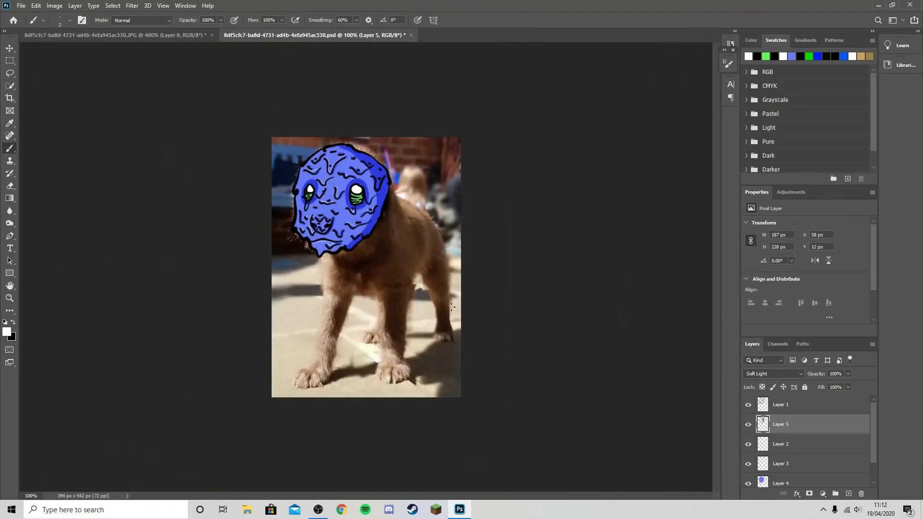